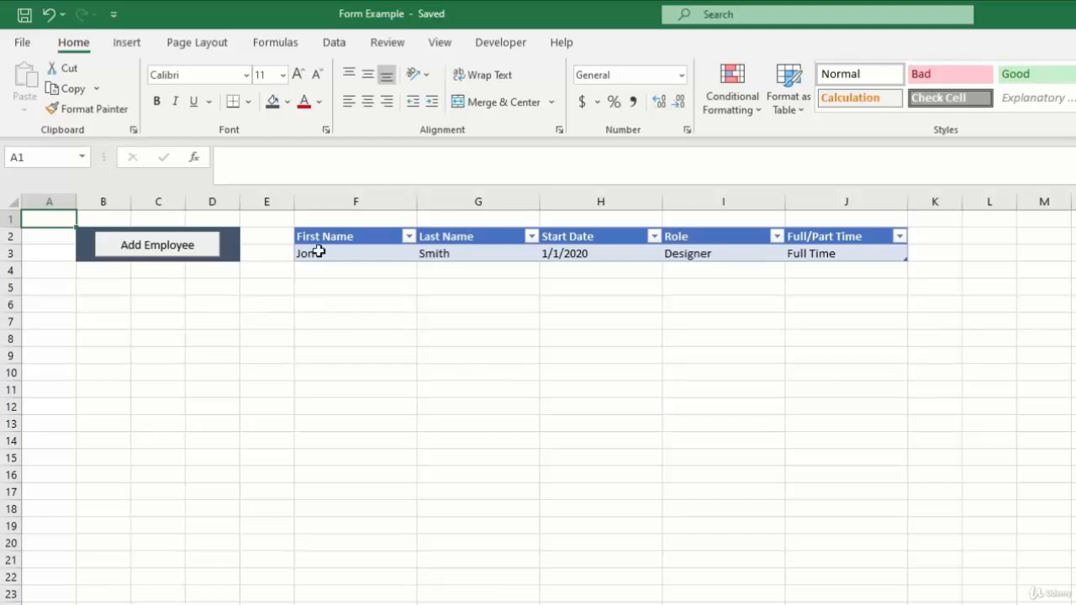
{"action": "left_click", "coordinate": [352, 269]}
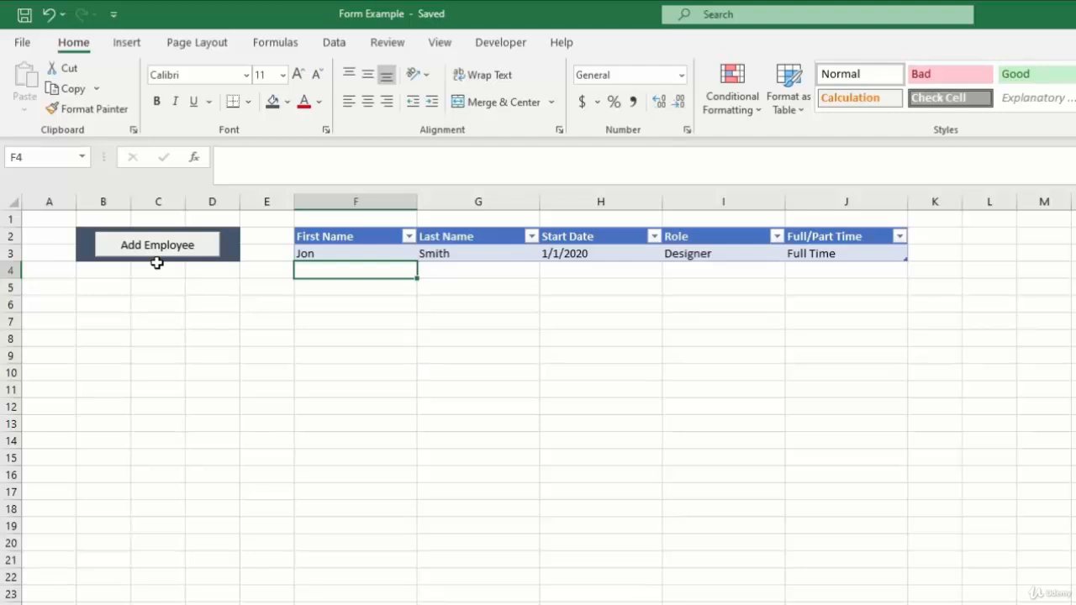
{"action": "left_click", "coordinate": [50, 222]}
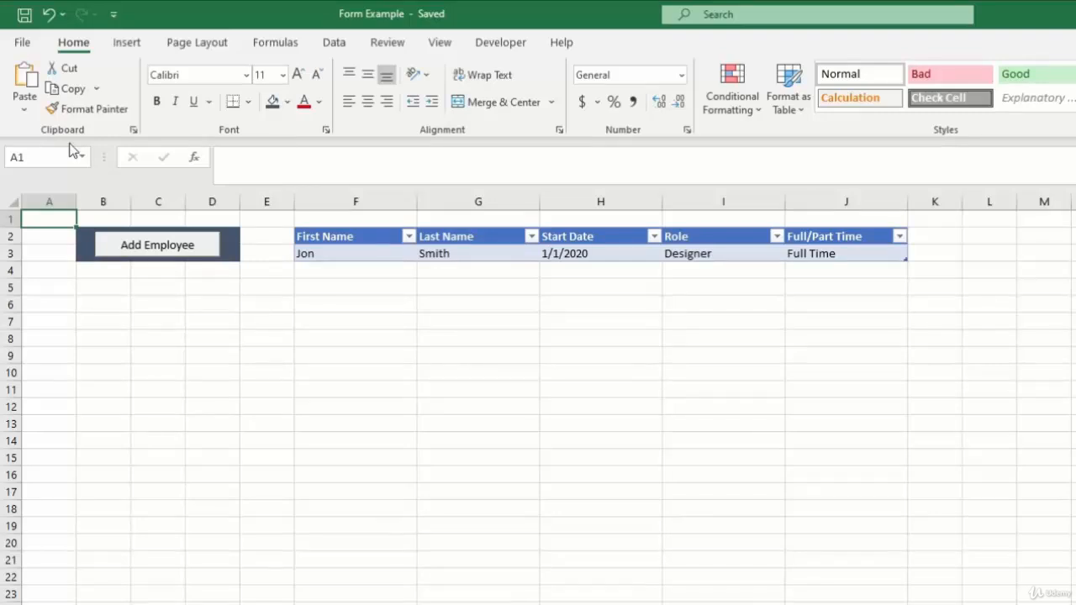
Step: Open the Visual Basic editor for the Form Example workbook and insert a new UserForm
{"action": "left_click", "coordinate": [500, 46]}
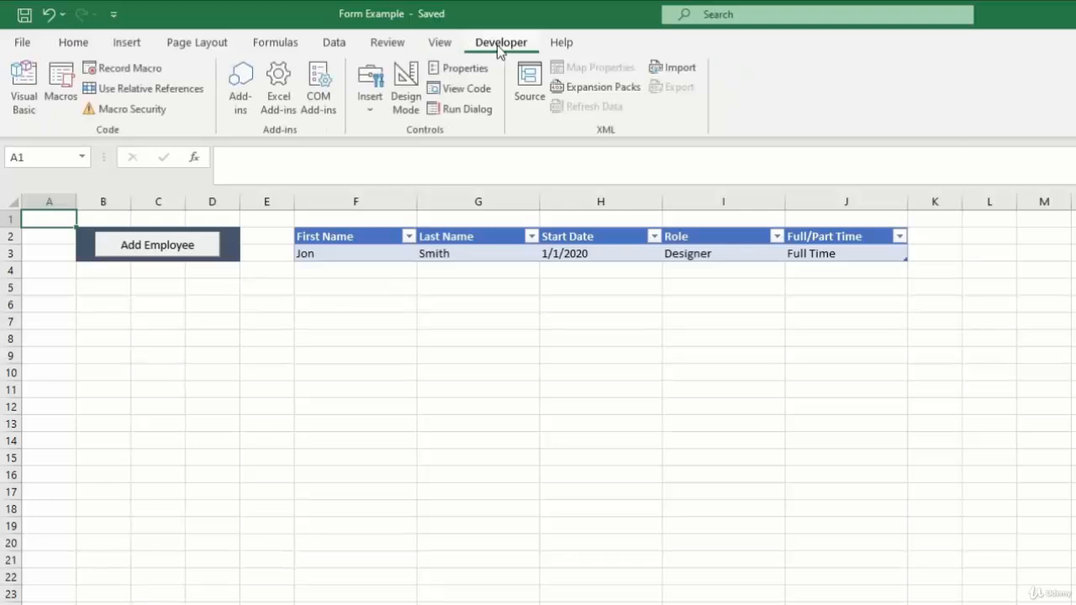
{"action": "left_click", "coordinate": [37, 118]}
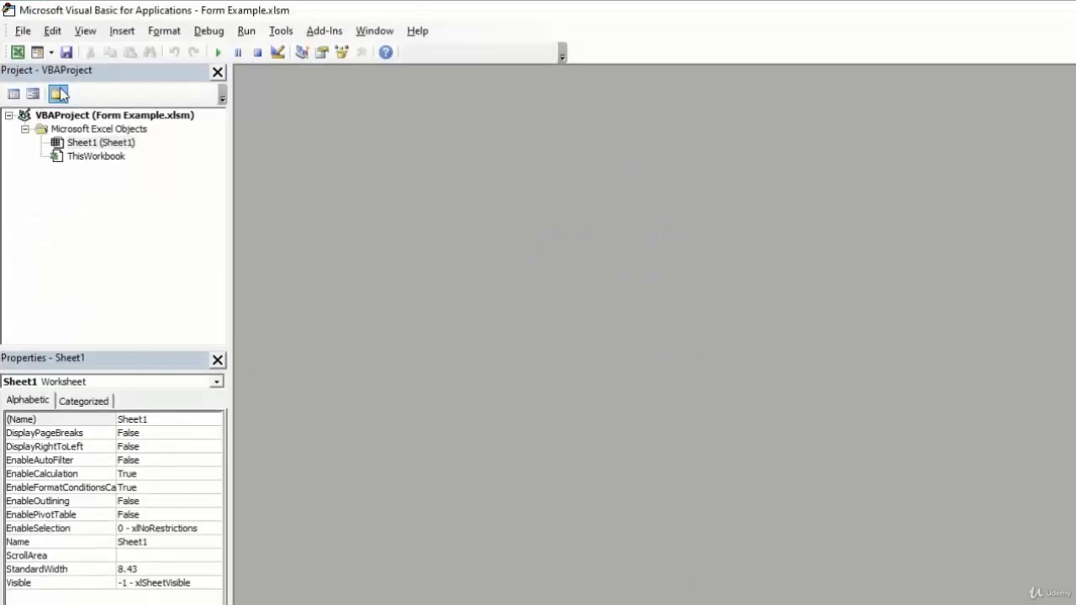
{"action": "left_click", "coordinate": [121, 30]}
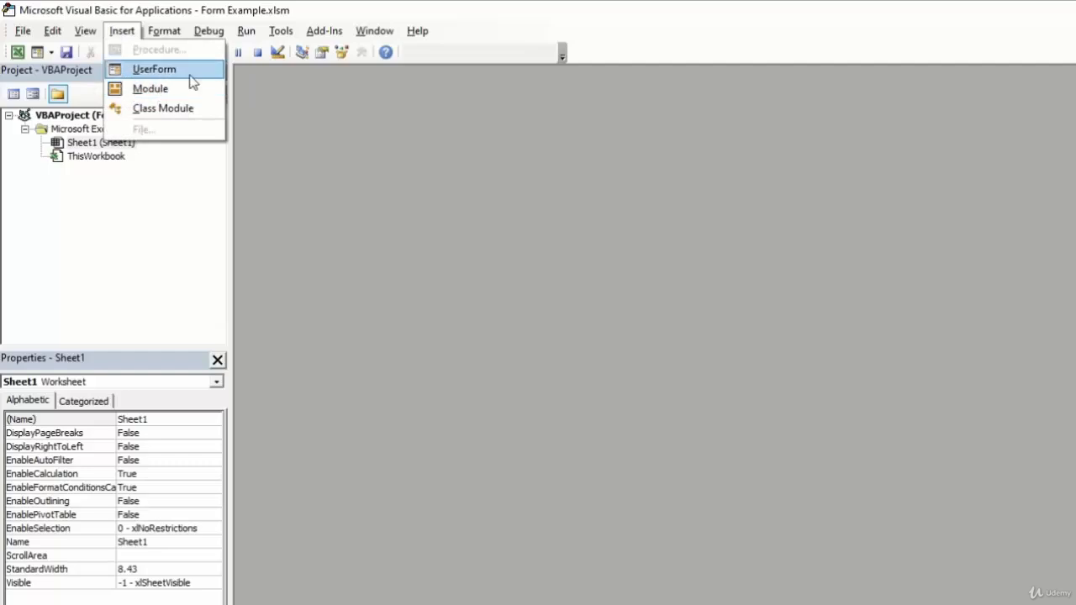
{"action": "left_click", "coordinate": [155, 69]}
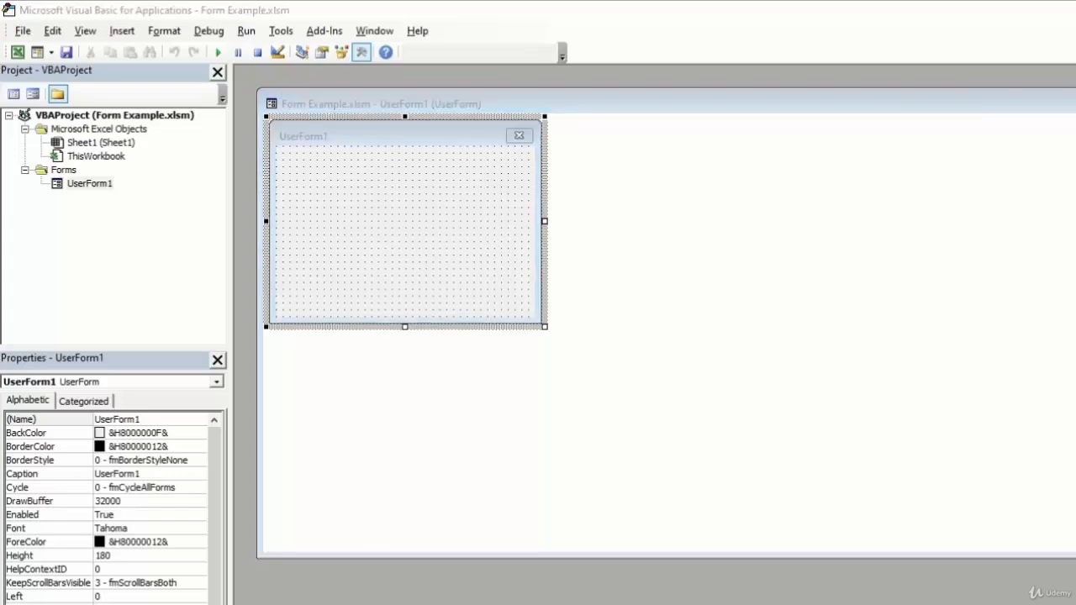
Step: Close the Toolbox of form controls, show it again and place it next to the form
{"action": "left_click_drag", "start_coordinate": [898, 190], "coordinate": [670, 185]}
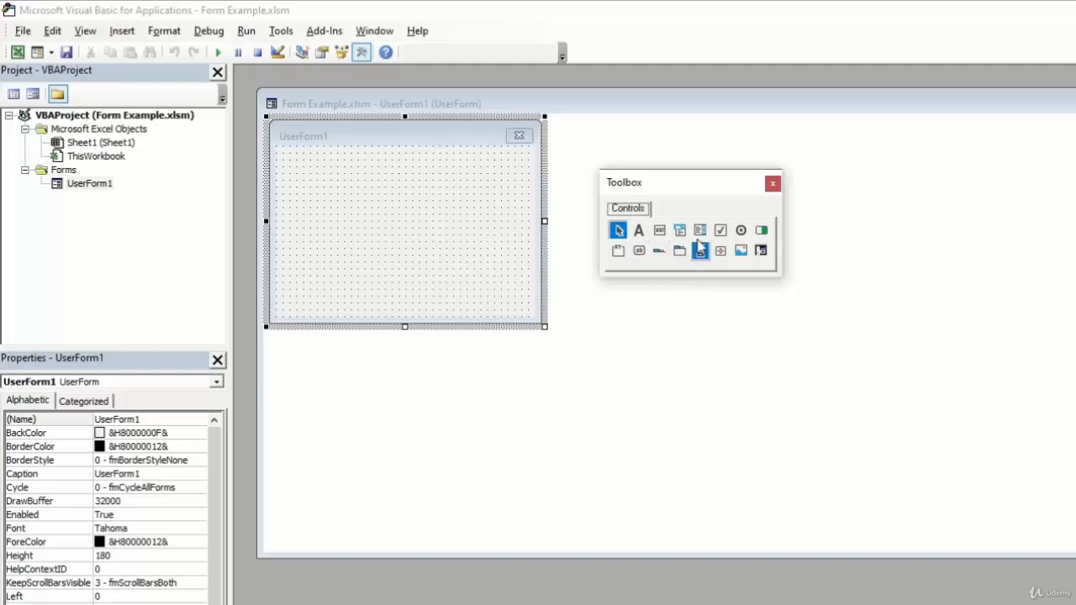
{"action": "left_click", "coordinate": [772, 184]}
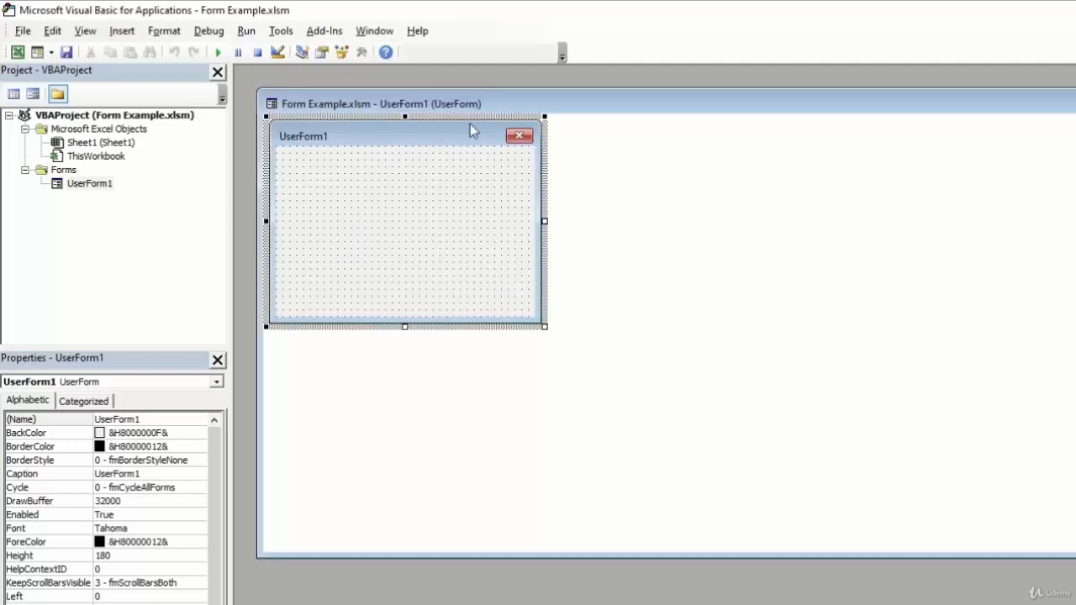
{"action": "left_click", "coordinate": [362, 54]}
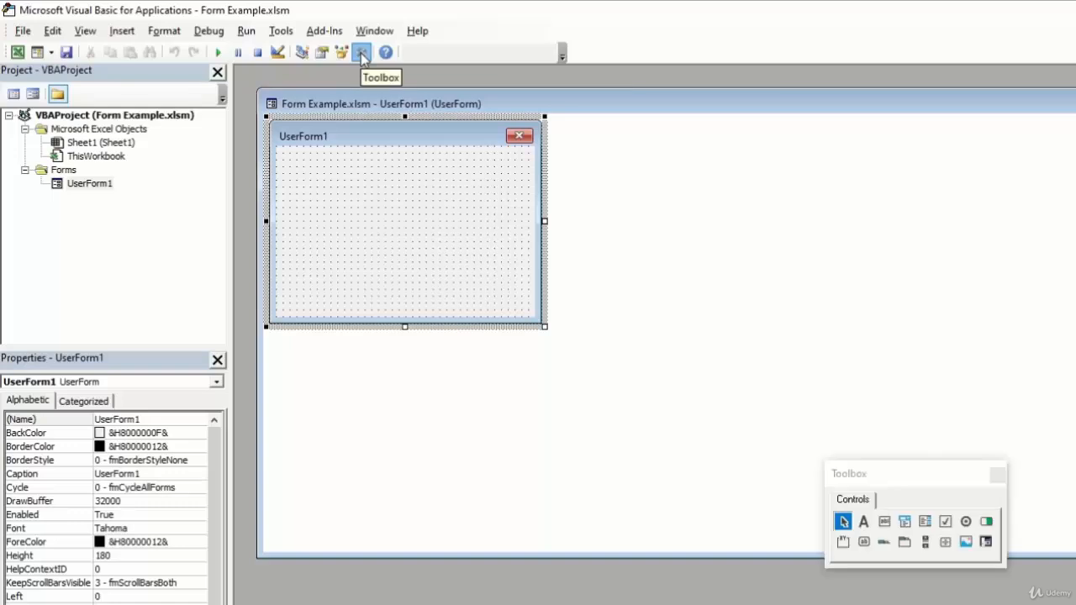
{"action": "left_click_drag", "start_coordinate": [853, 453], "coordinate": [678, 209]}
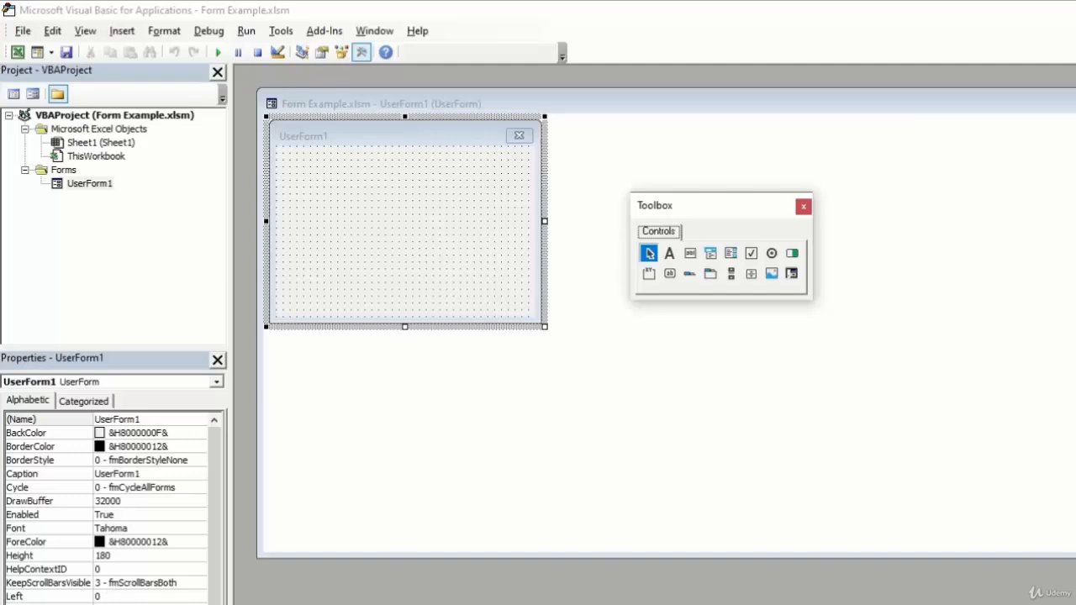
Step: Enlarge the user form to a height of about 363 and move the Toolbox clear of it
{"action": "left_click", "coordinate": [545, 327]}
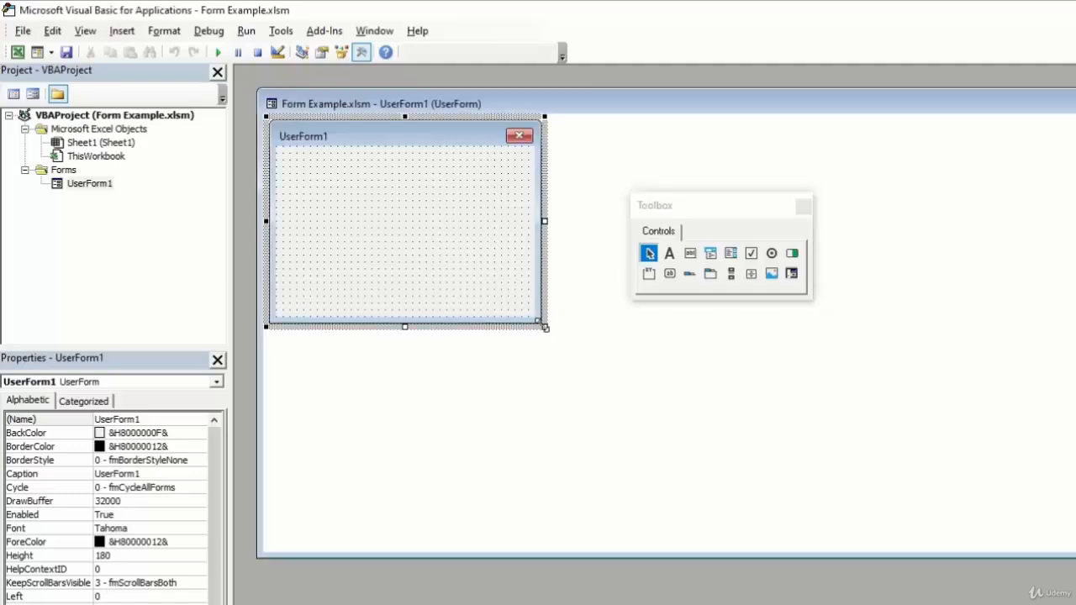
{"action": "left_click_drag", "start_coordinate": [545, 327], "coordinate": [861, 534]}
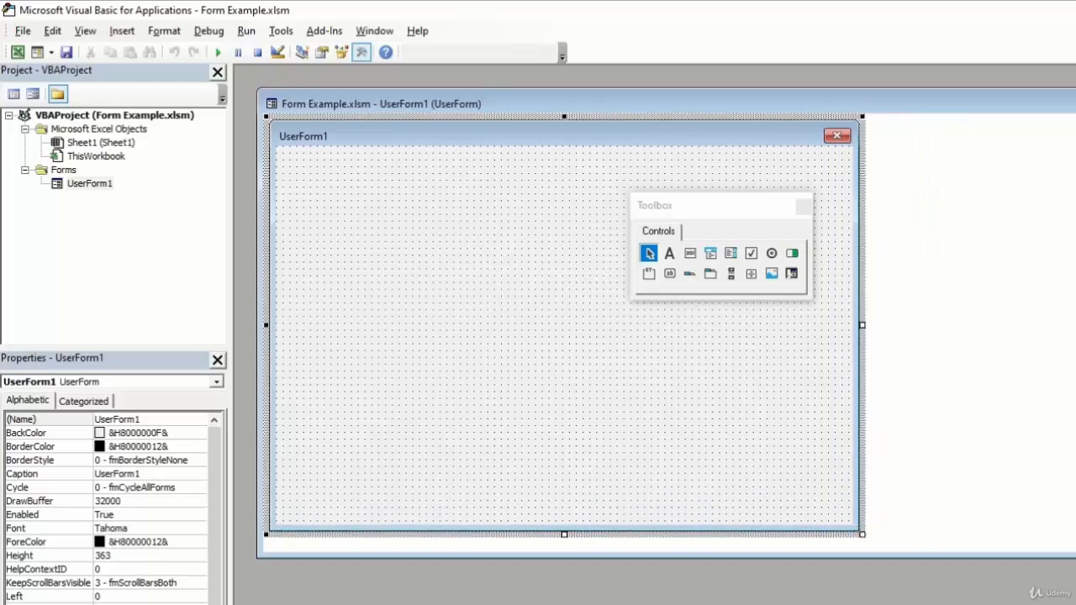
{"action": "left_click_drag", "start_coordinate": [670, 209], "coordinate": [912, 149]}
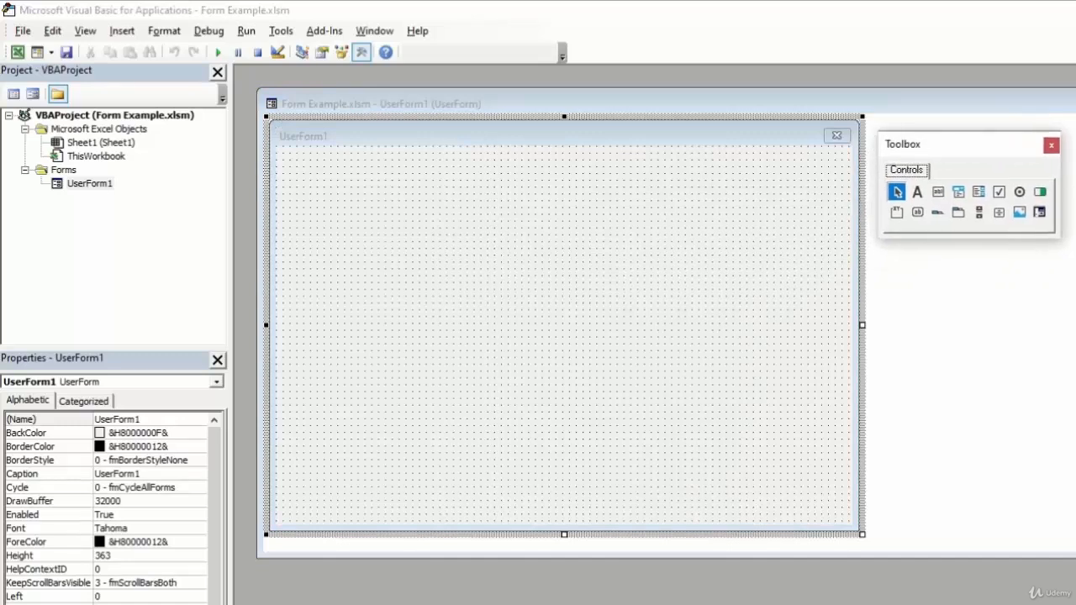
Step: Draw a label about 24 high across the upper part of the form with the text "This is our example form."
{"action": "left_click", "coordinate": [917, 193]}
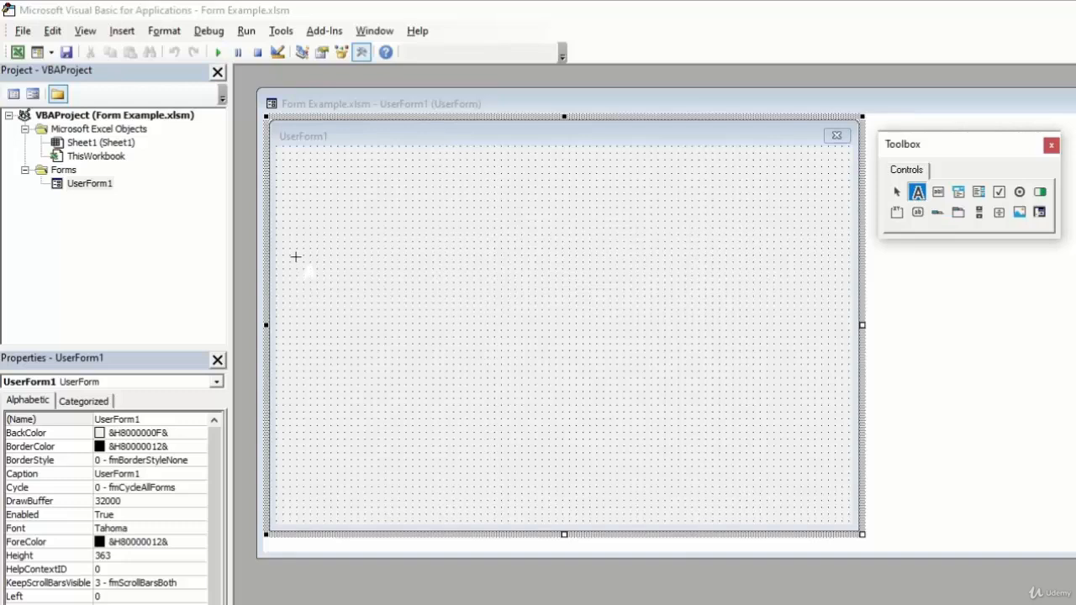
{"action": "left_click_drag", "start_coordinate": [303, 175], "coordinate": [810, 203]}
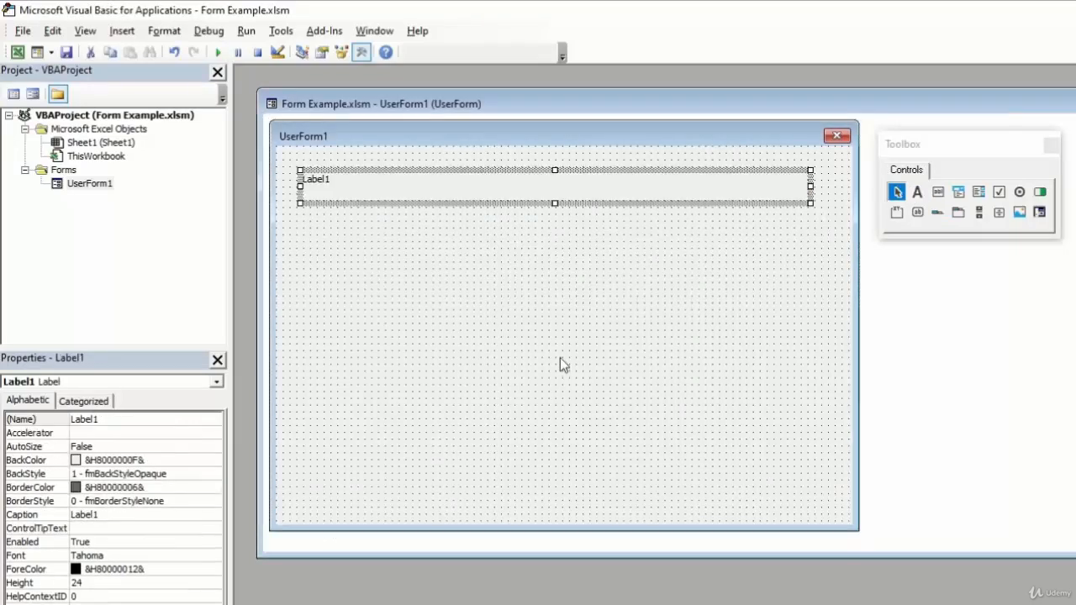
{"action": "left_click", "coordinate": [338, 180]}
{"action": "left_click_drag", "start_coordinate": [334, 180], "coordinate": [280, 202]}
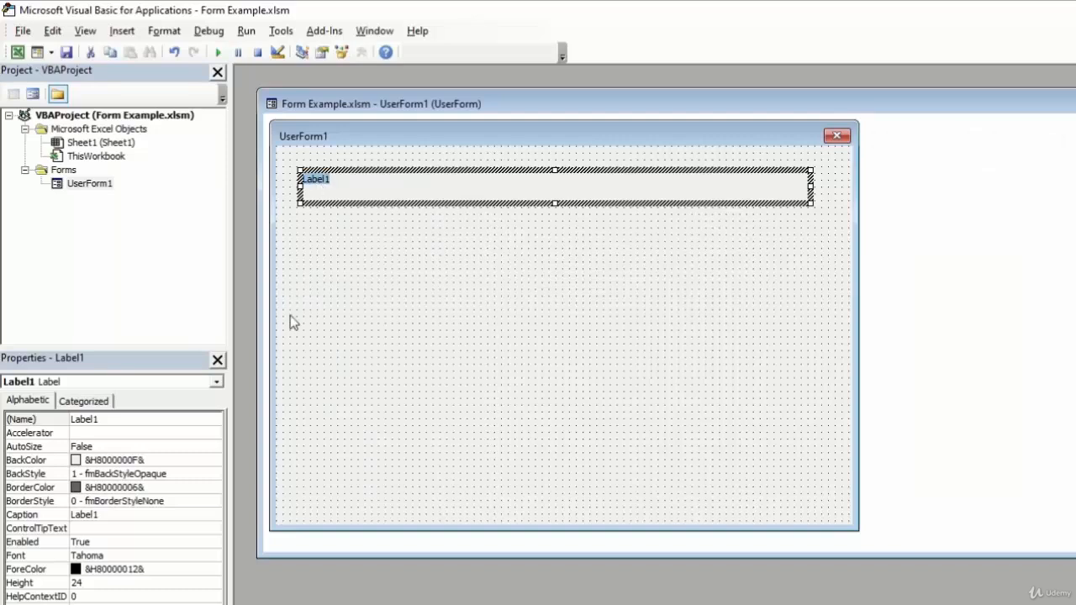
{"action": "type", "text": "This i"}
{"action": "key", "text": "BackSpace"}
{"action": "key", "text": "BackSpace"}
{"action": "key", "text": "BackSpace"}
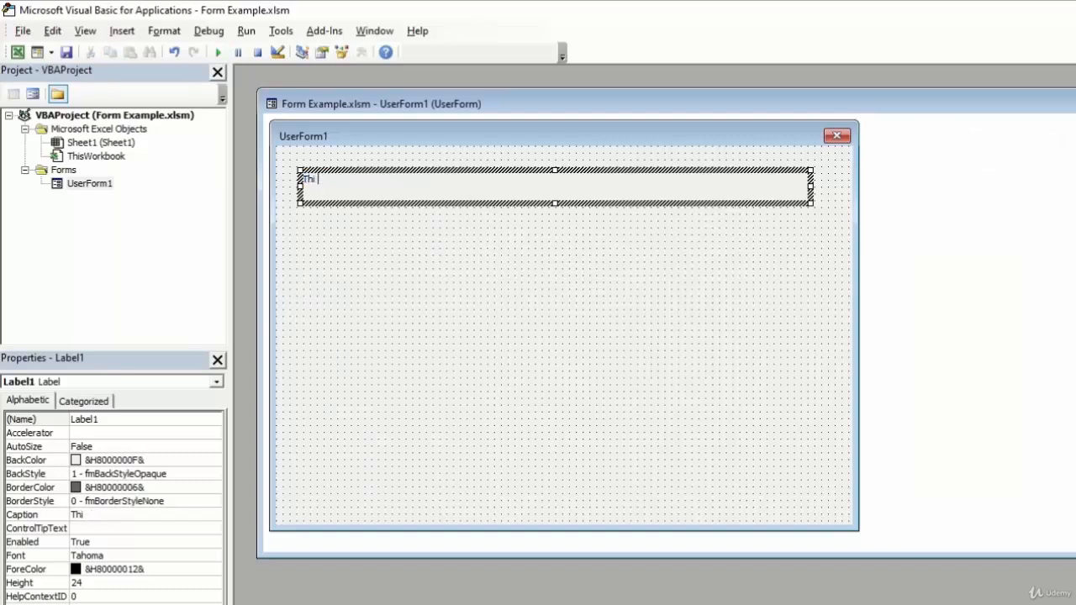
{"action": "type", "text": "s is our example form."}
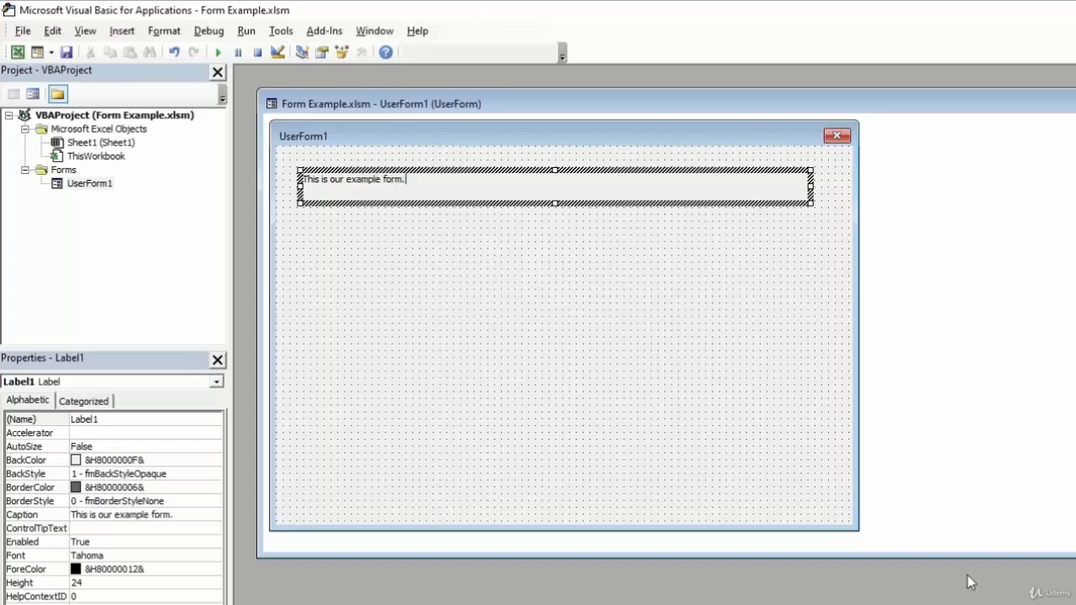
{"action": "left_click", "coordinate": [593, 482]}
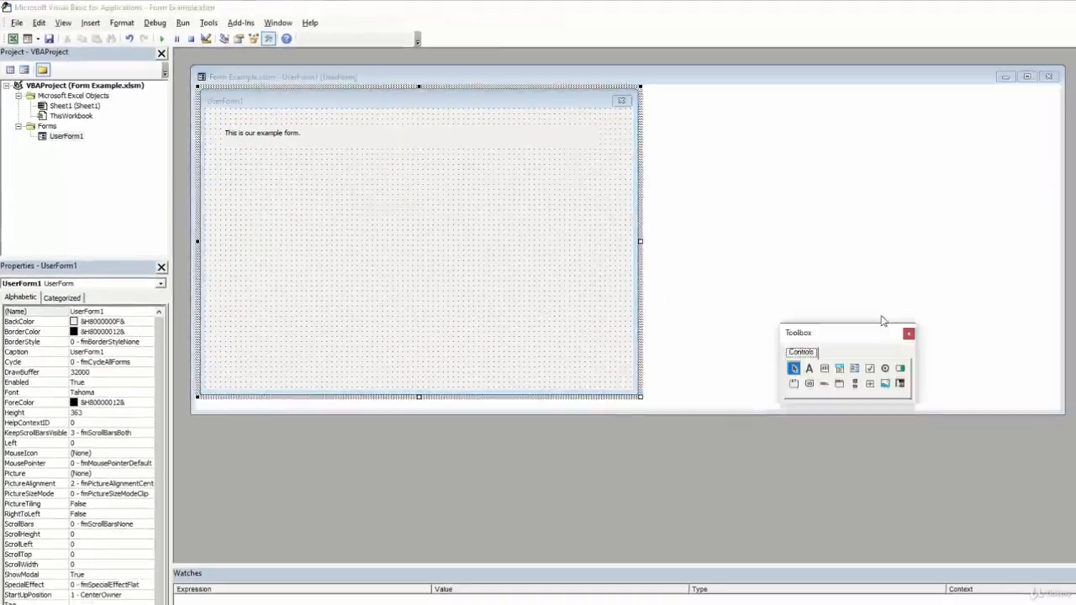
Step: Narrow the form's design window to just fit the user form and place the Toolbox directly beside it
{"action": "left_click_drag", "start_coordinate": [882, 320], "coordinate": [1075, 63]}
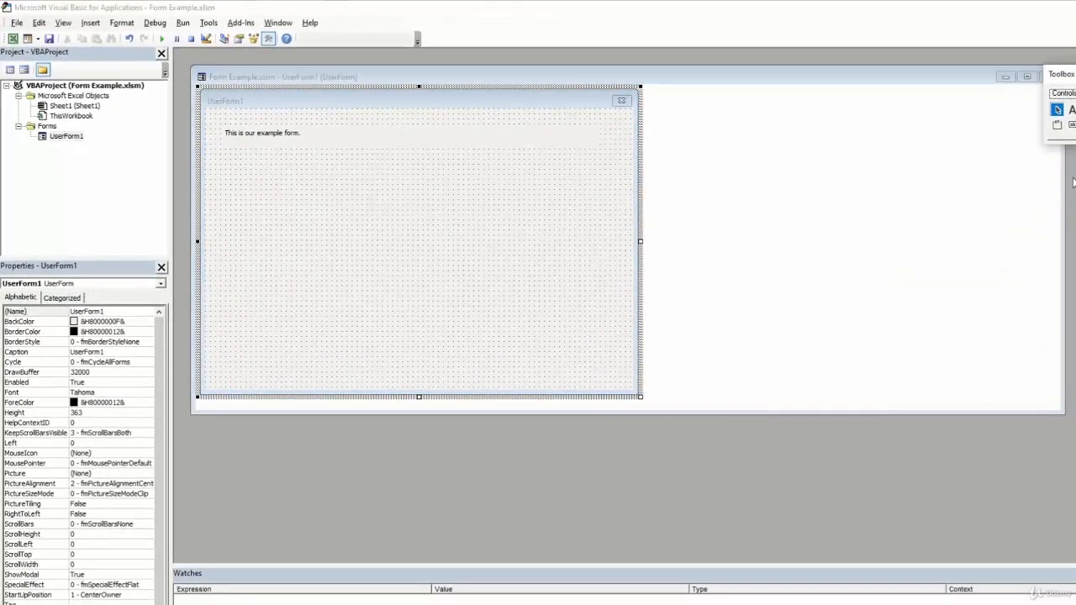
{"action": "left_click_drag", "start_coordinate": [1063, 182], "coordinate": [664, 194]}
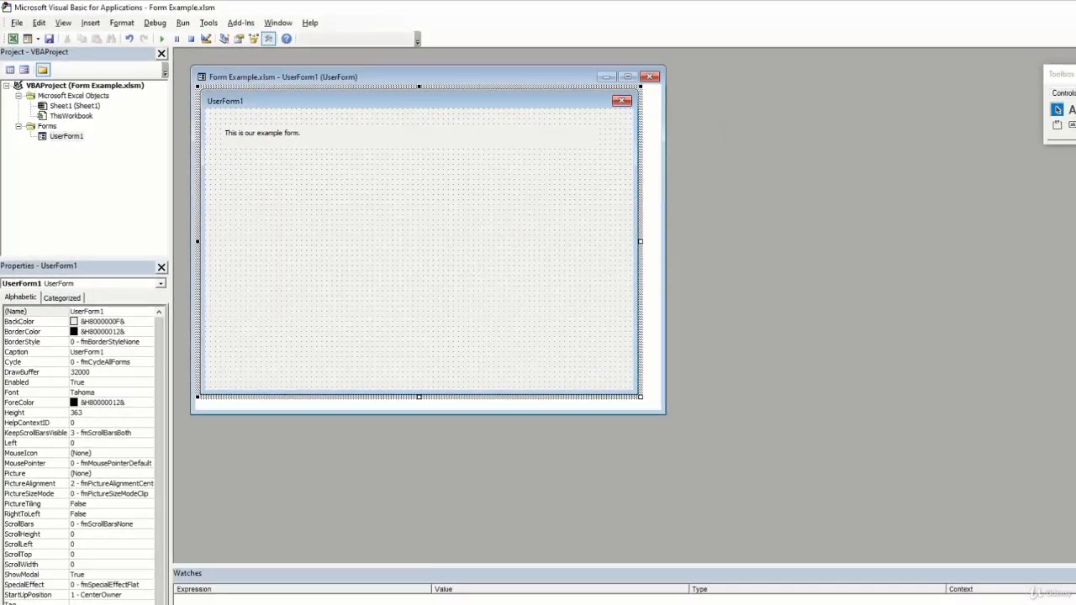
{"action": "left_click_drag", "start_coordinate": [1060, 74], "coordinate": [718, 77]}
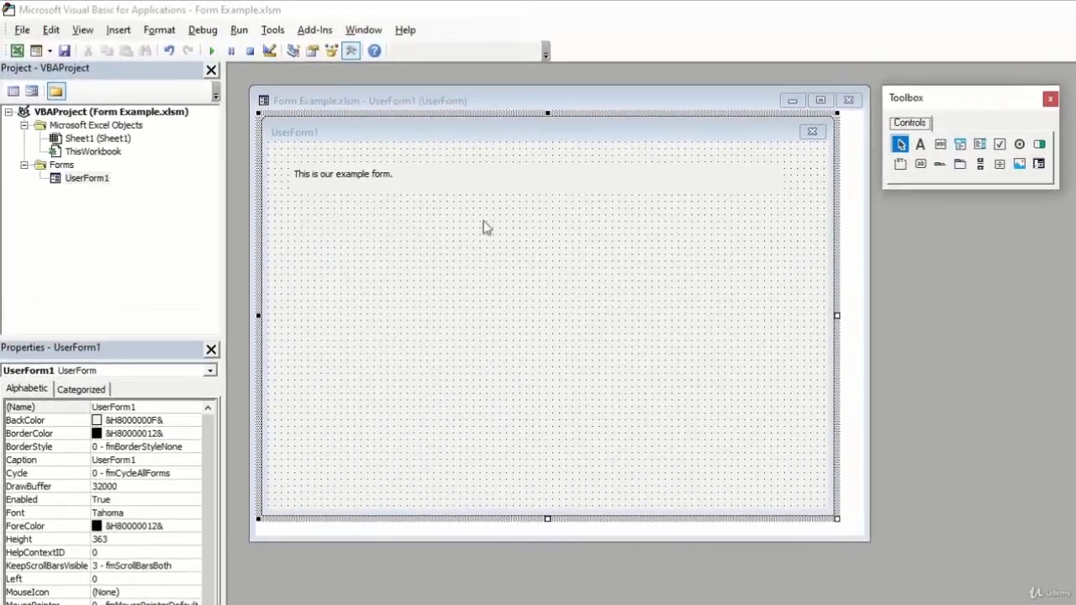
Step: Add a text box to the user form and position it just below the example label
{"action": "left_click", "coordinate": [332, 153]}
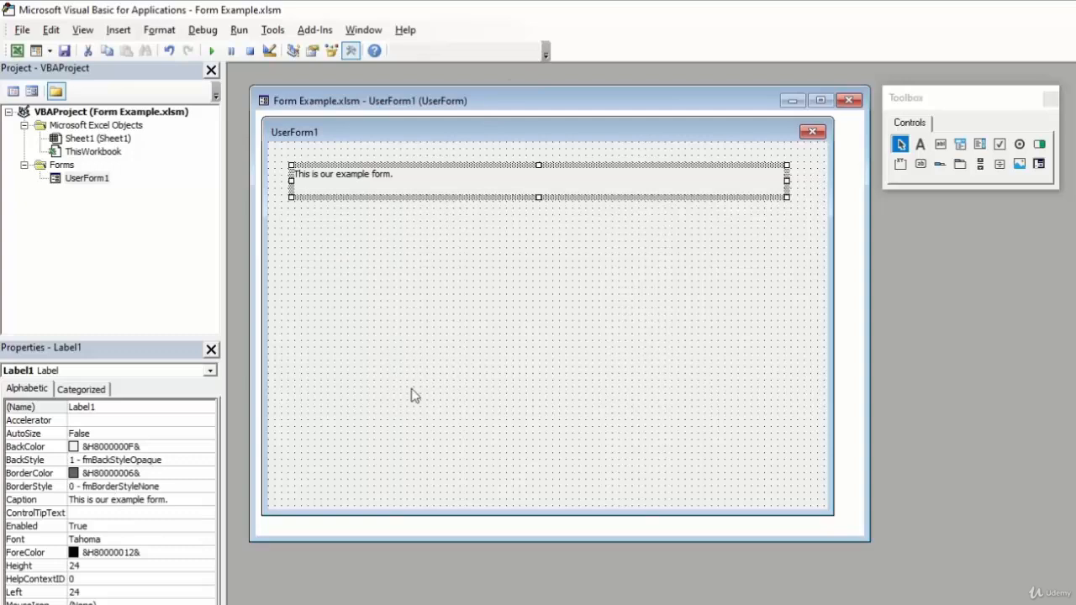
{"action": "left_click", "coordinate": [679, 269]}
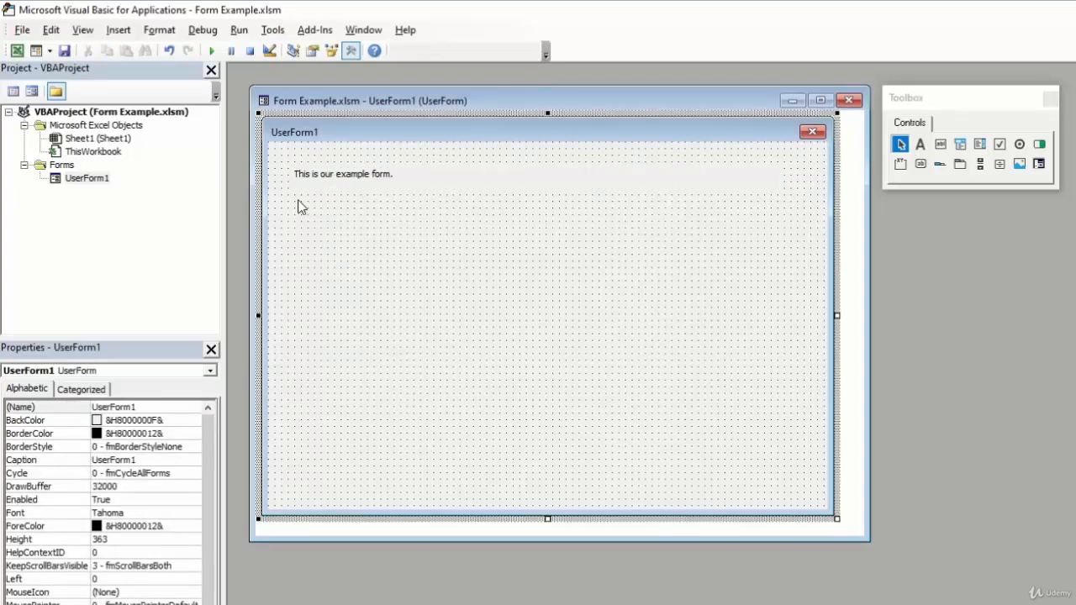
{"action": "left_click", "coordinate": [940, 145]}
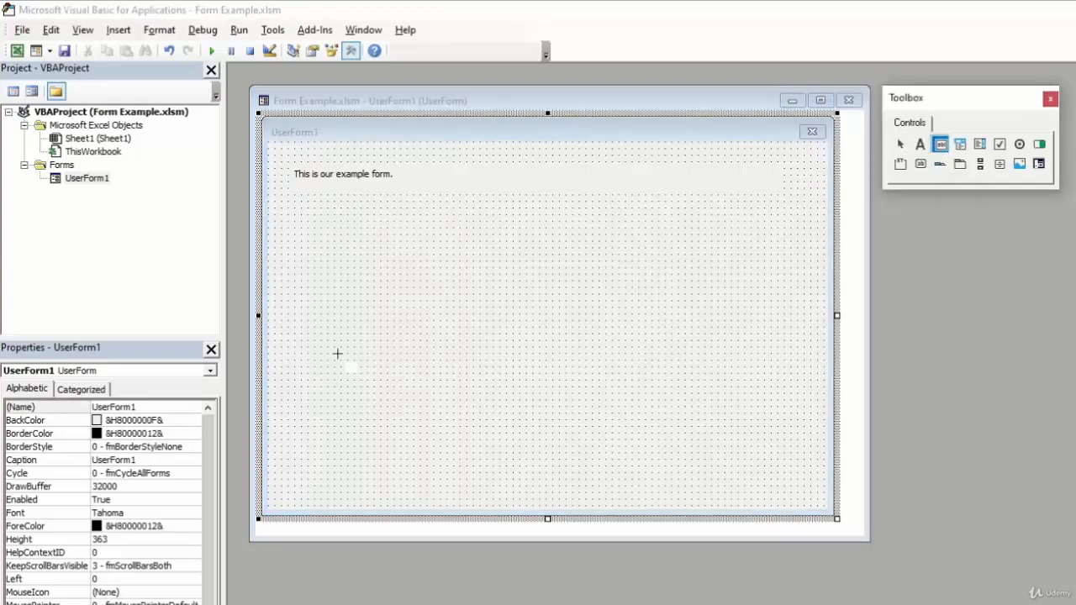
{"action": "left_click_drag", "start_coordinate": [427, 223], "coordinate": [623, 256]}
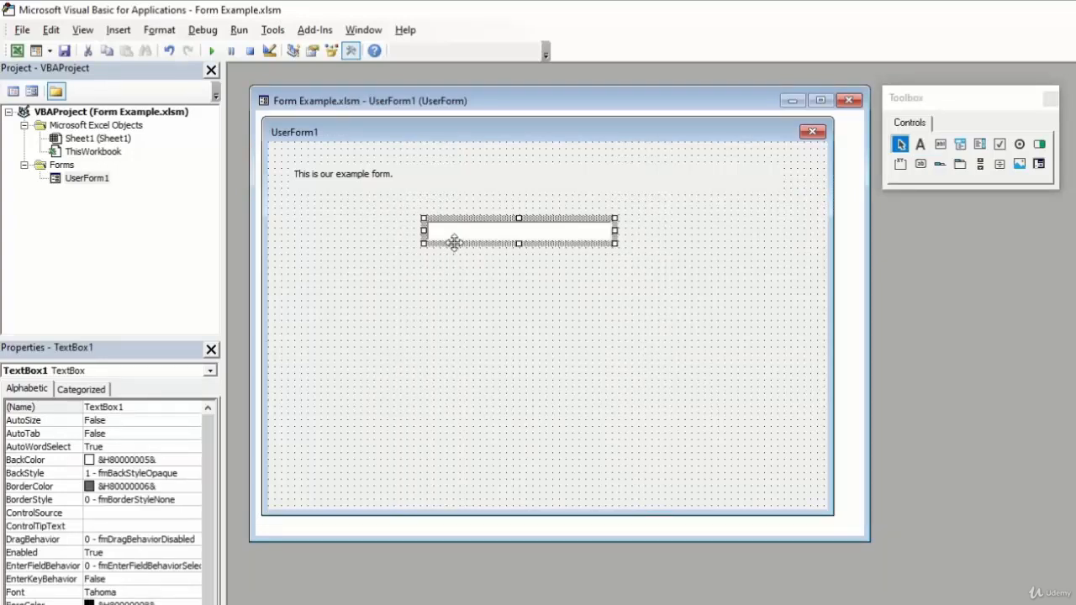
{"action": "left_click_drag", "start_coordinate": [454, 243], "coordinate": [425, 227]}
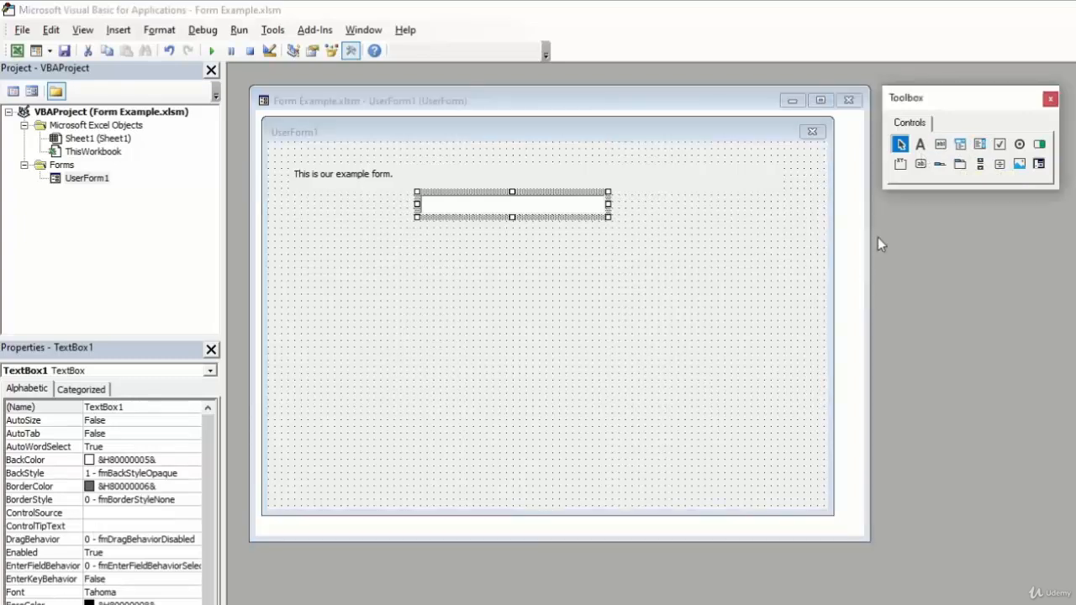
Step: Add a combo box below the text box and a list box about 84 high beneath it
{"action": "left_click", "coordinate": [958, 146]}
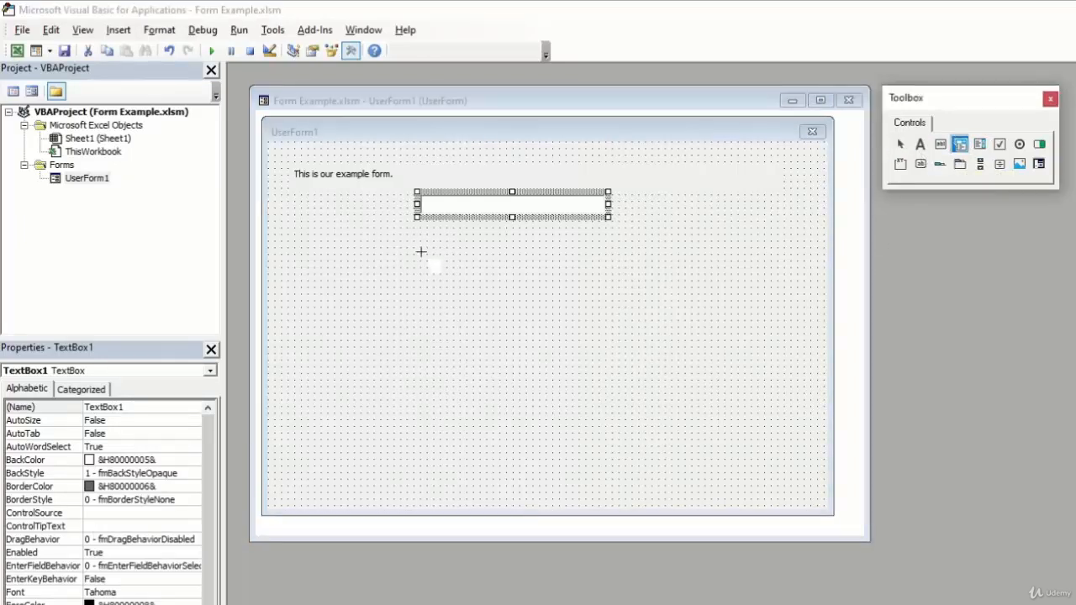
{"action": "left_click_drag", "start_coordinate": [420, 234], "coordinate": [610, 255]}
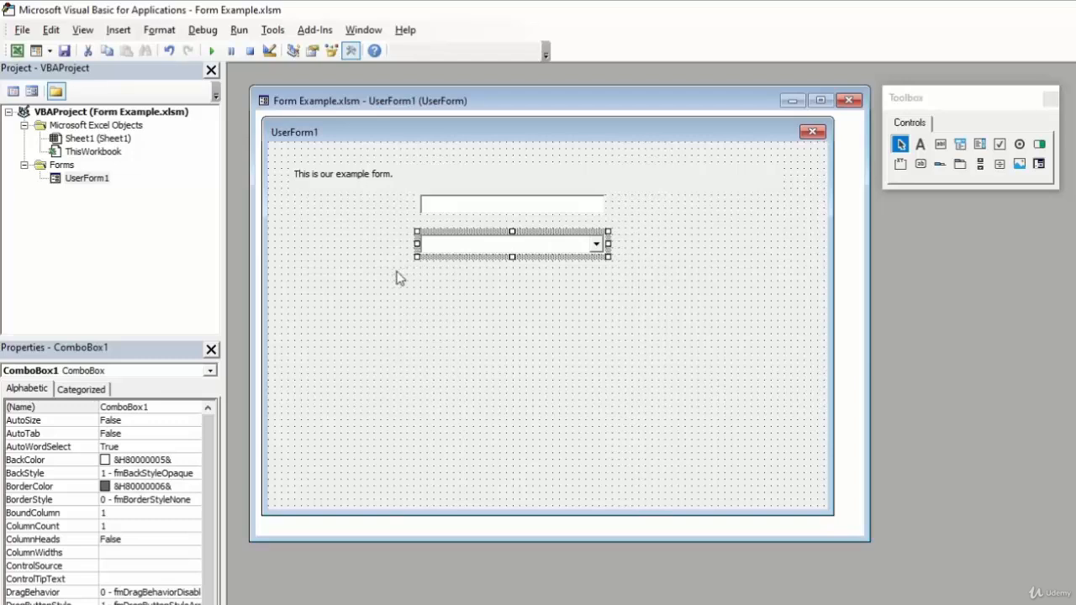
{"action": "left_click", "coordinate": [979, 144]}
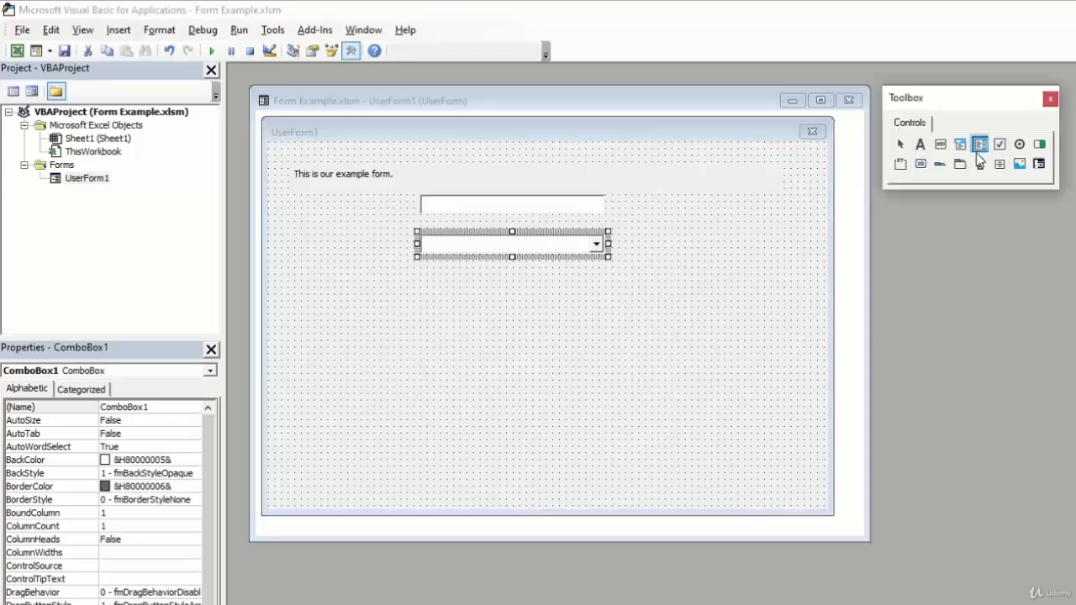
{"action": "left_click_drag", "start_coordinate": [415, 276], "coordinate": [604, 366]}
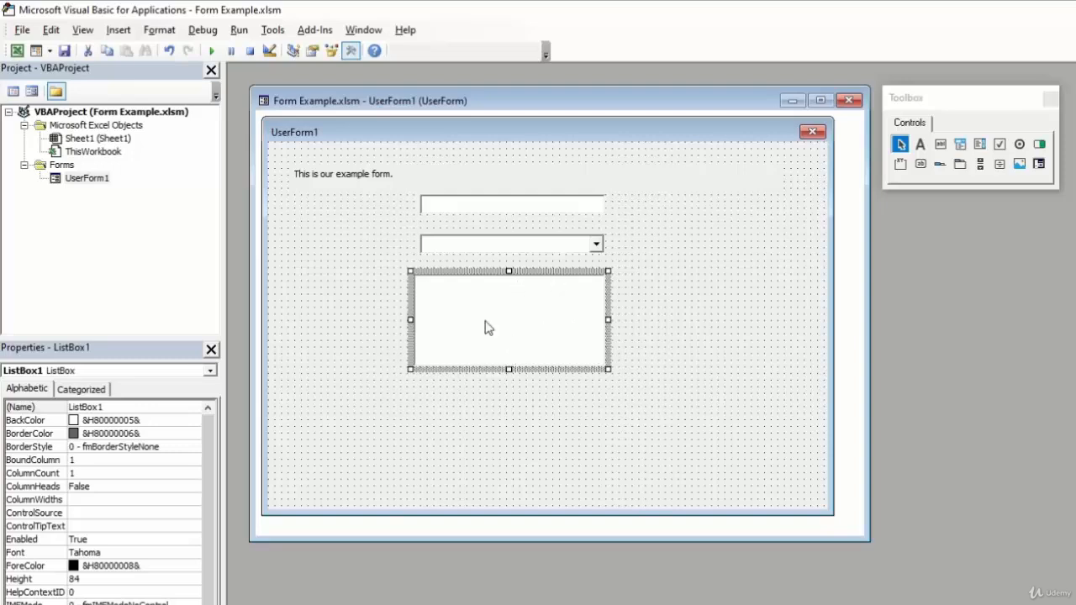
{"action": "left_click", "coordinate": [496, 250]}
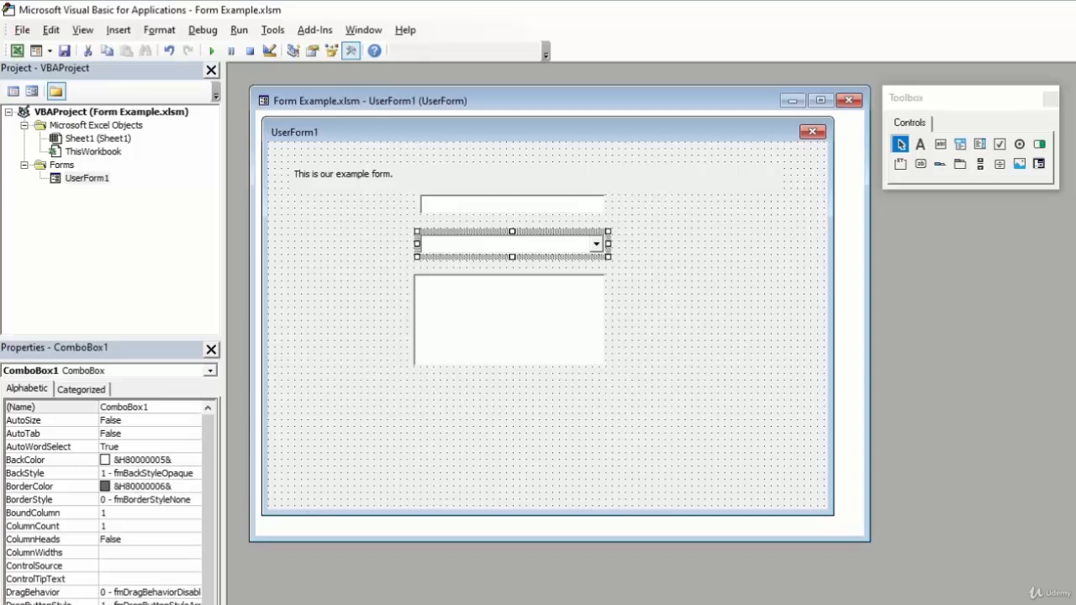
Step: Add a check box about 18 high just below the list box and caption it "Full Time"
{"action": "left_click", "coordinate": [999, 146]}
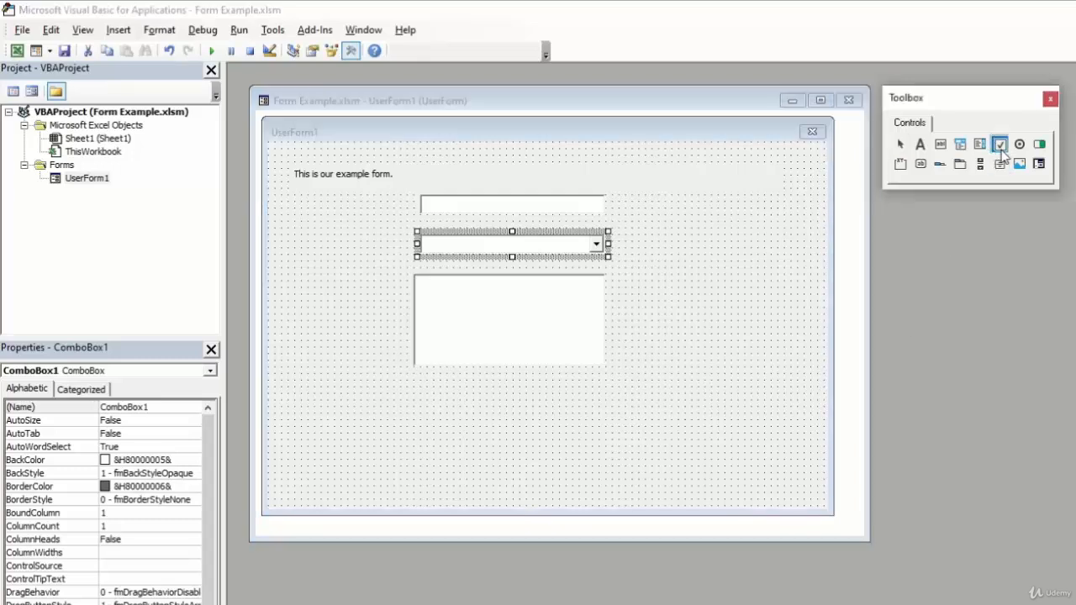
{"action": "left_click", "coordinate": [414, 379]}
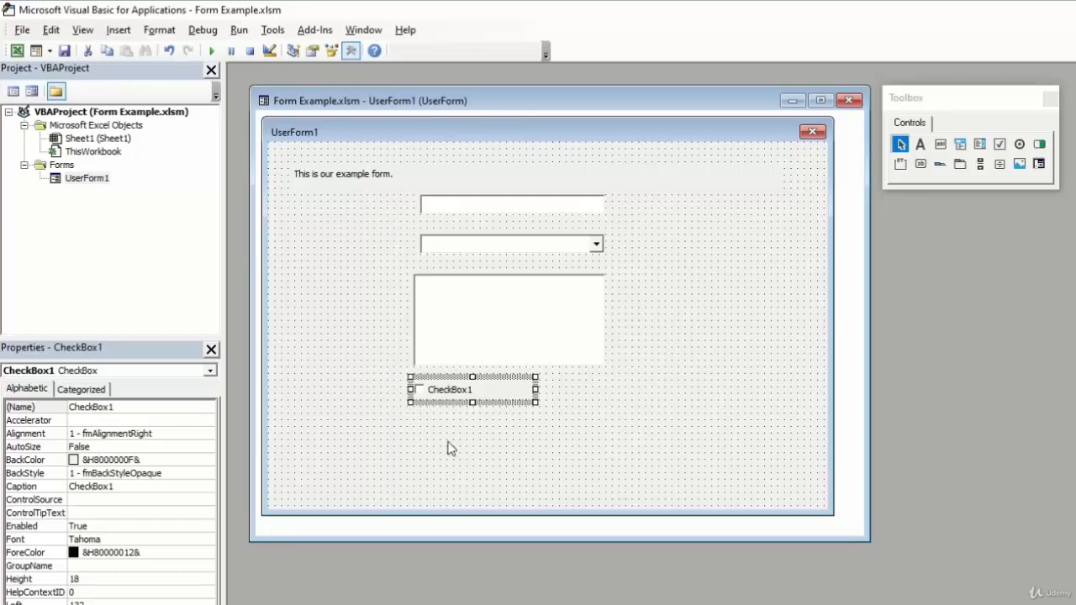
{"action": "left_click", "coordinate": [437, 393]}
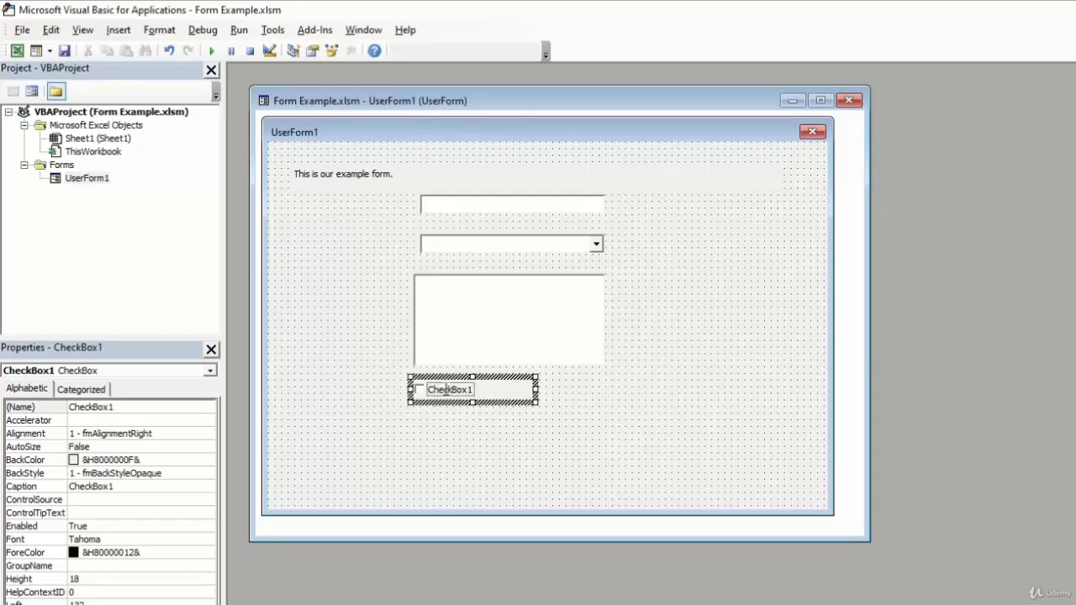
{"action": "left_click_drag", "start_coordinate": [430, 392], "coordinate": [477, 391]}
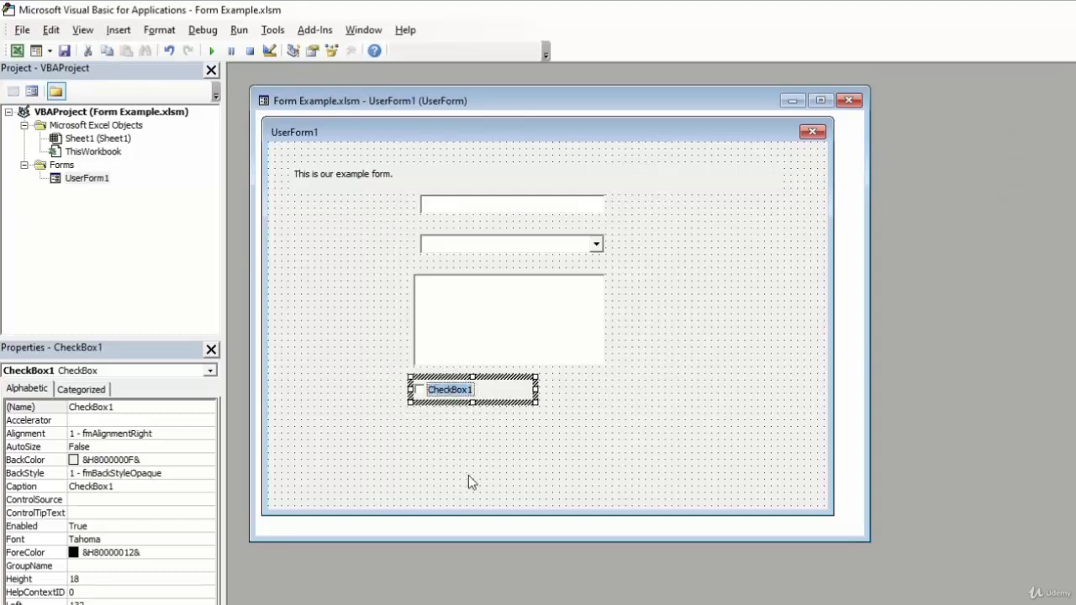
{"action": "type", "text": "Full Time"}
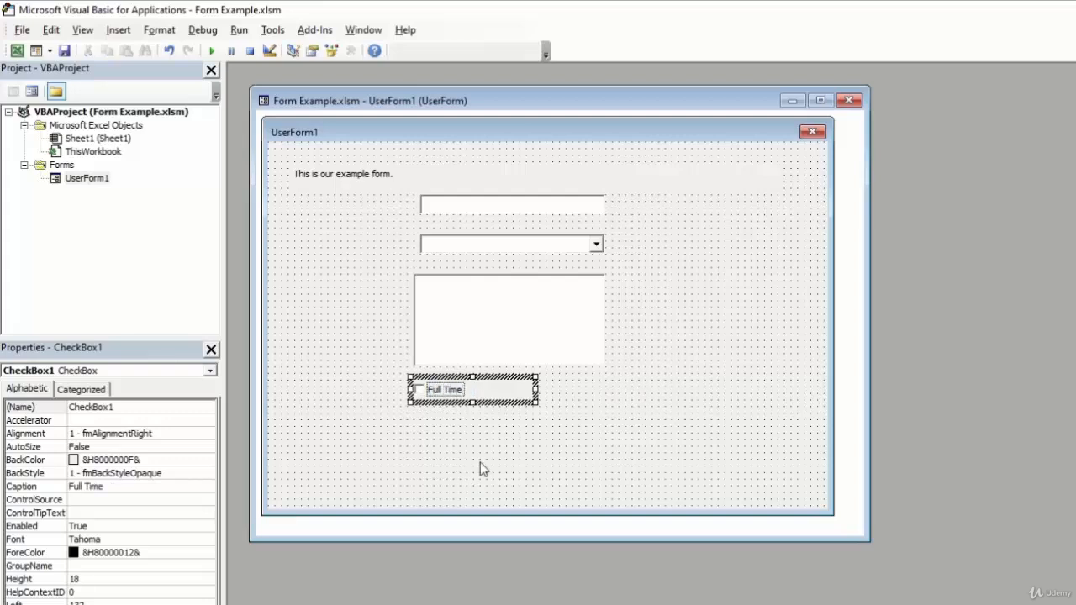
{"action": "left_click", "coordinate": [614, 389]}
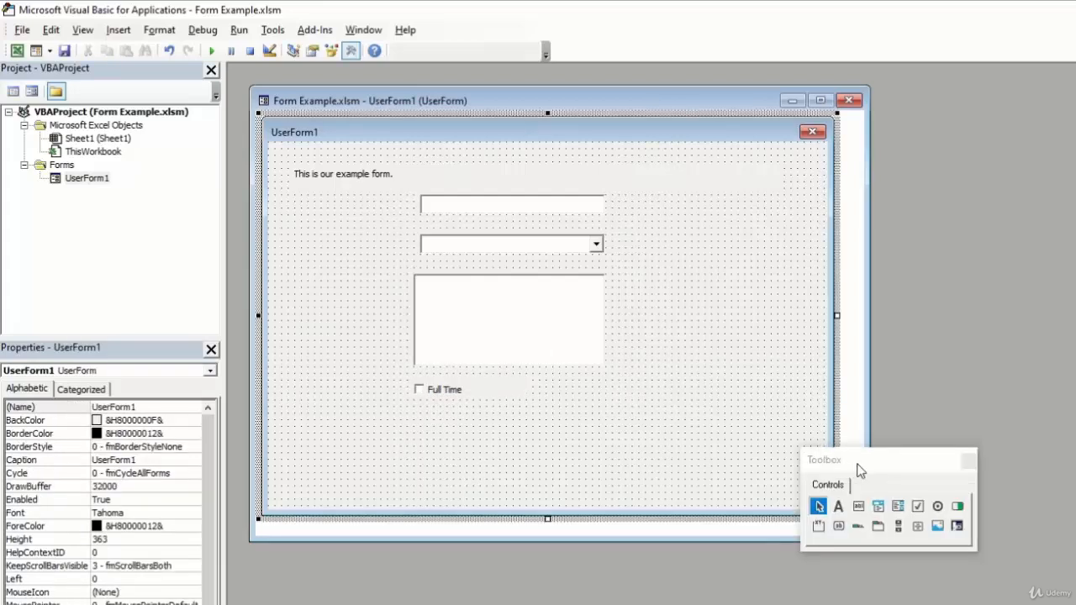
Step: Place the Toolbox beside the form and add two option buttons, one closely under the other, below the Full Time check box
{"action": "left_click_drag", "start_coordinate": [857, 468], "coordinate": [945, 154]}
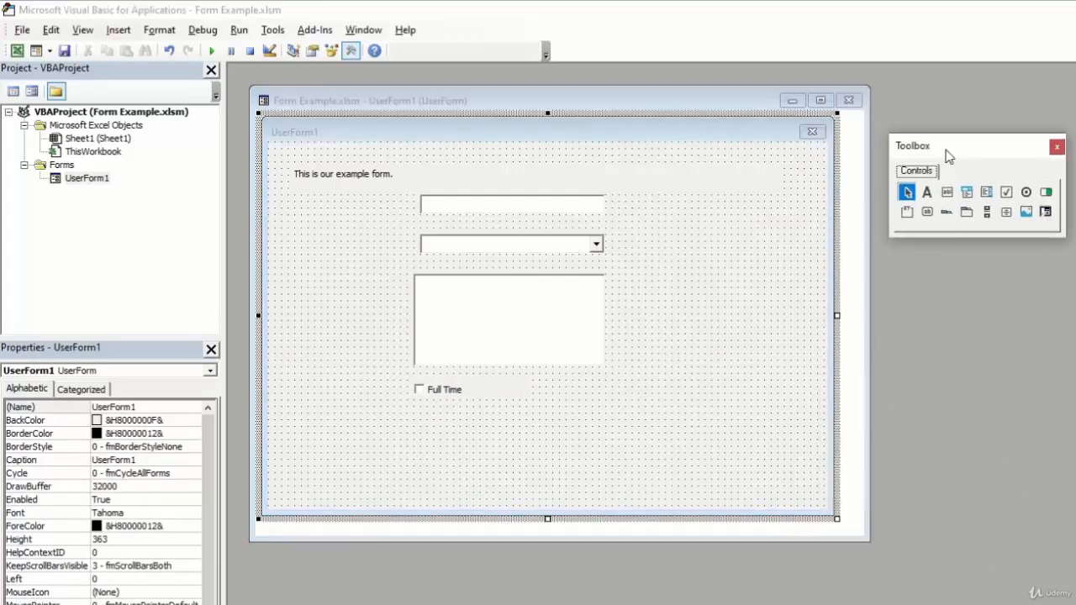
{"action": "left_click", "coordinate": [1028, 195]}
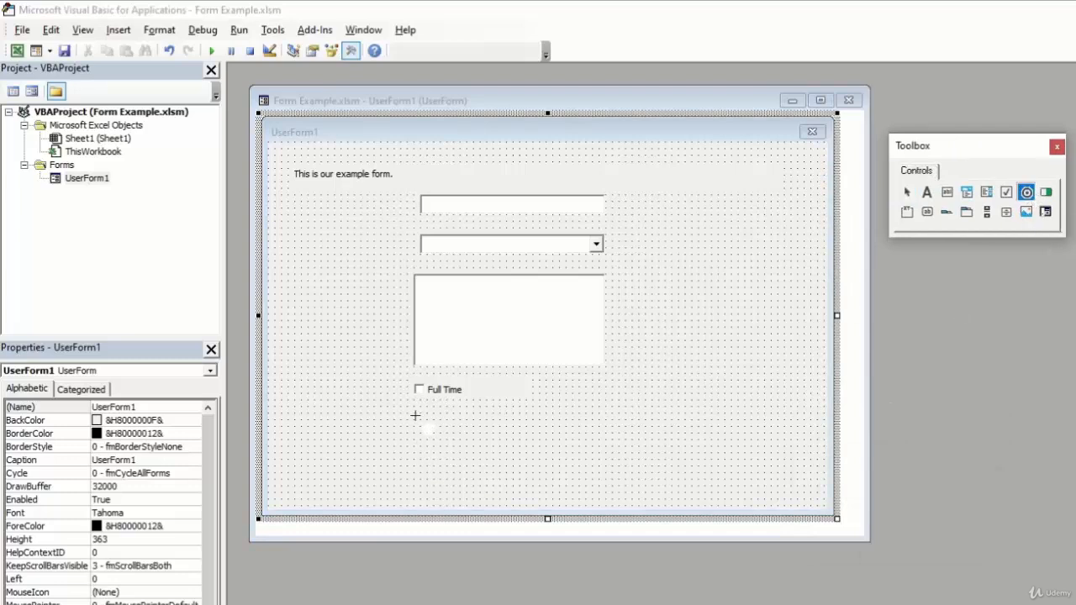
{"action": "left_click", "coordinate": [412, 415]}
{"action": "left_click", "coordinate": [1026, 191]}
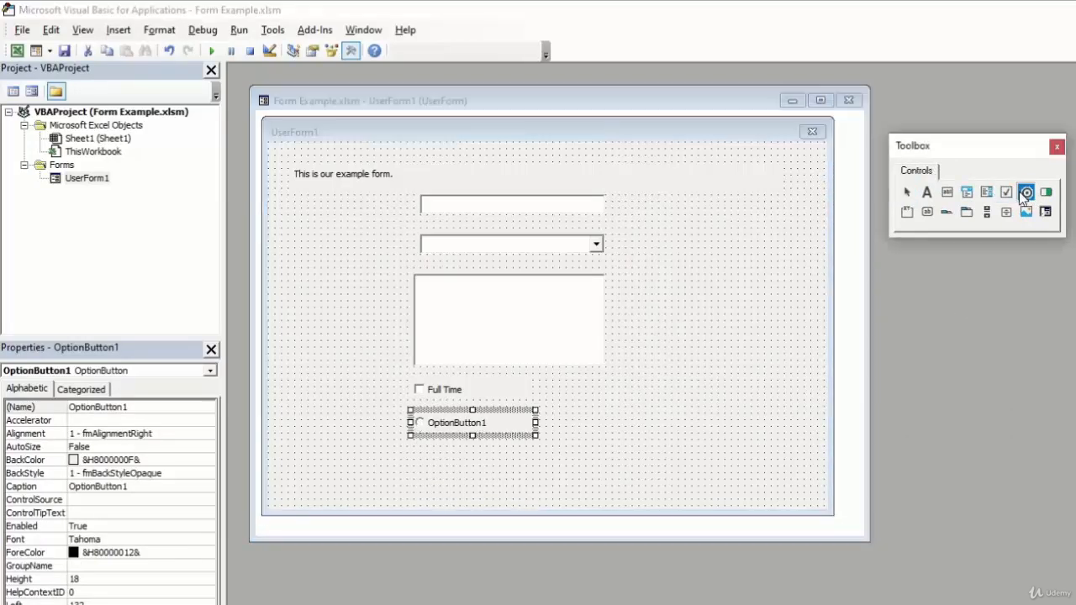
{"action": "left_click", "coordinate": [410, 440]}
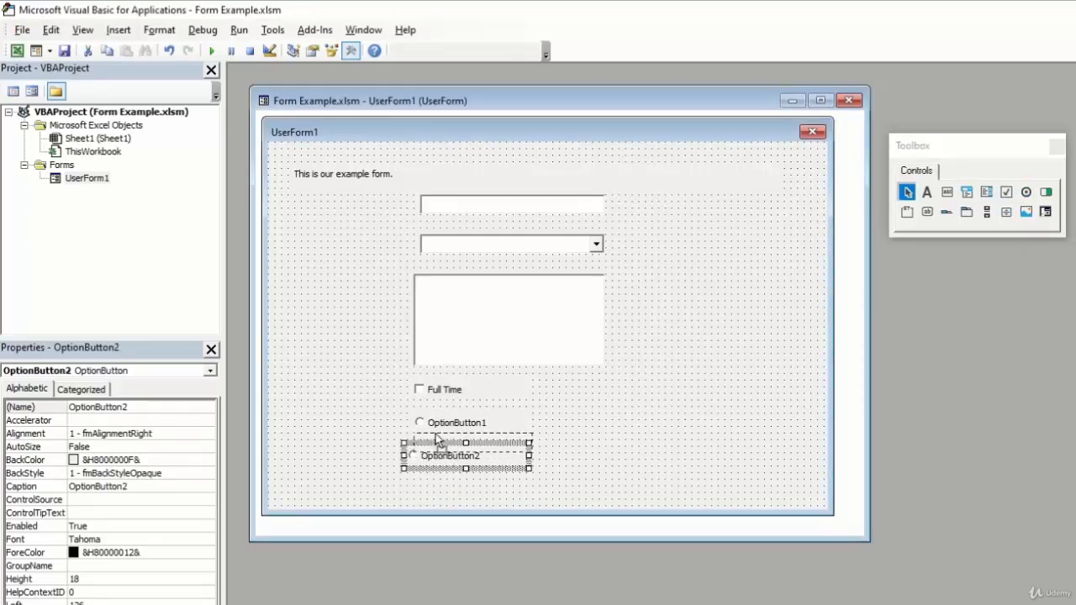
{"action": "left_click_drag", "start_coordinate": [437, 443], "coordinate": [377, 428]}
Step: Replace the upper option button's caption with "Full Time"
{"action": "left_click", "coordinate": [448, 426]}
{"action": "left_click", "coordinate": [448, 426]}
{"action": "key", "text": "BackSpace"}
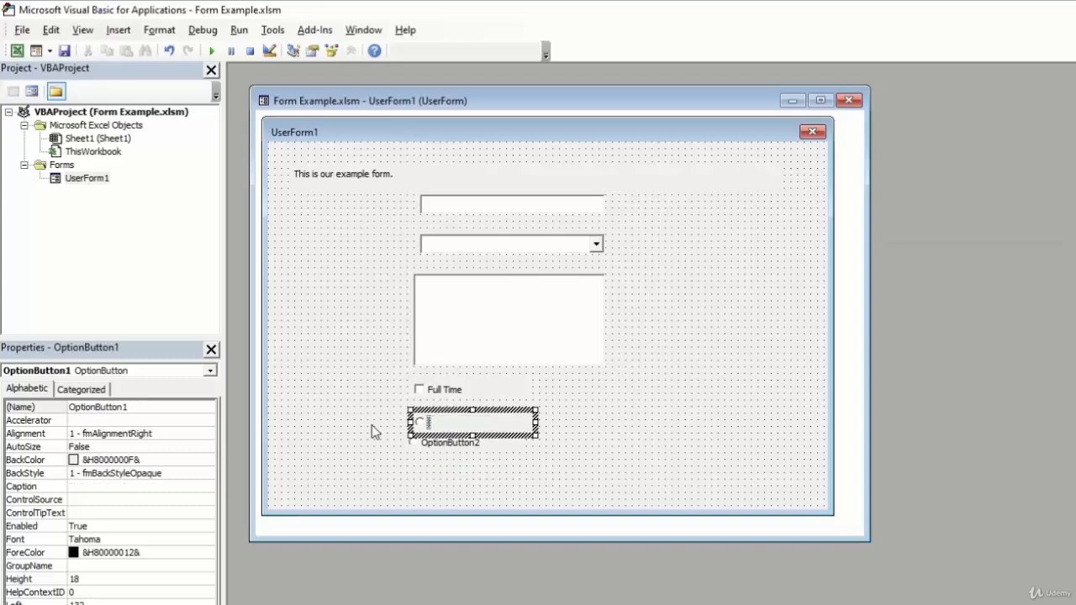
{"action": "type", "text": "Full Time"}
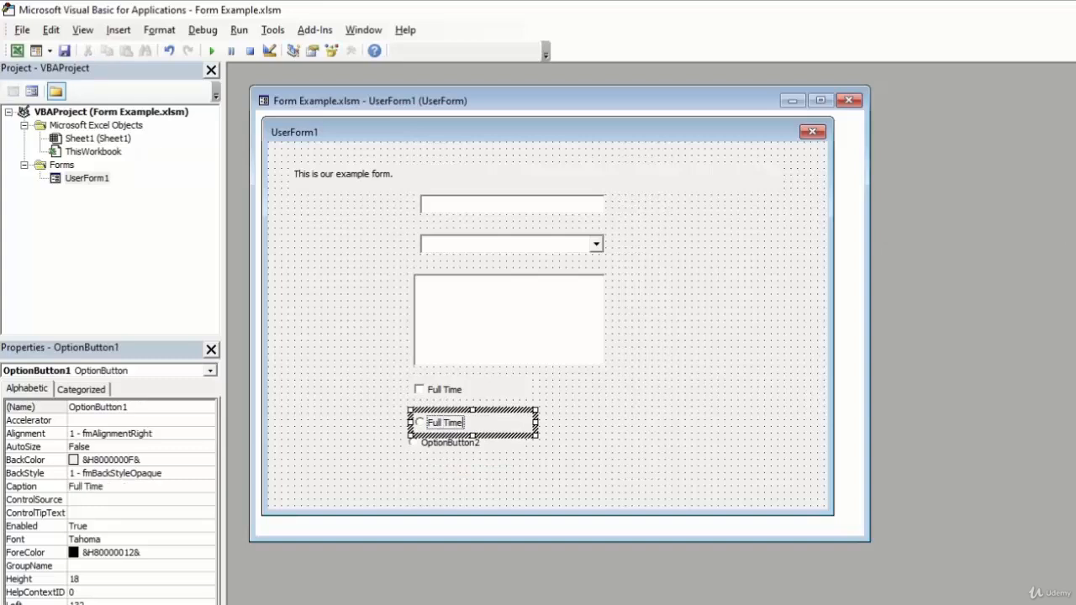
Step: Caption the lower option button "Part Time" and align it with the Full Time option button above it
{"action": "left_click", "coordinate": [431, 451]}
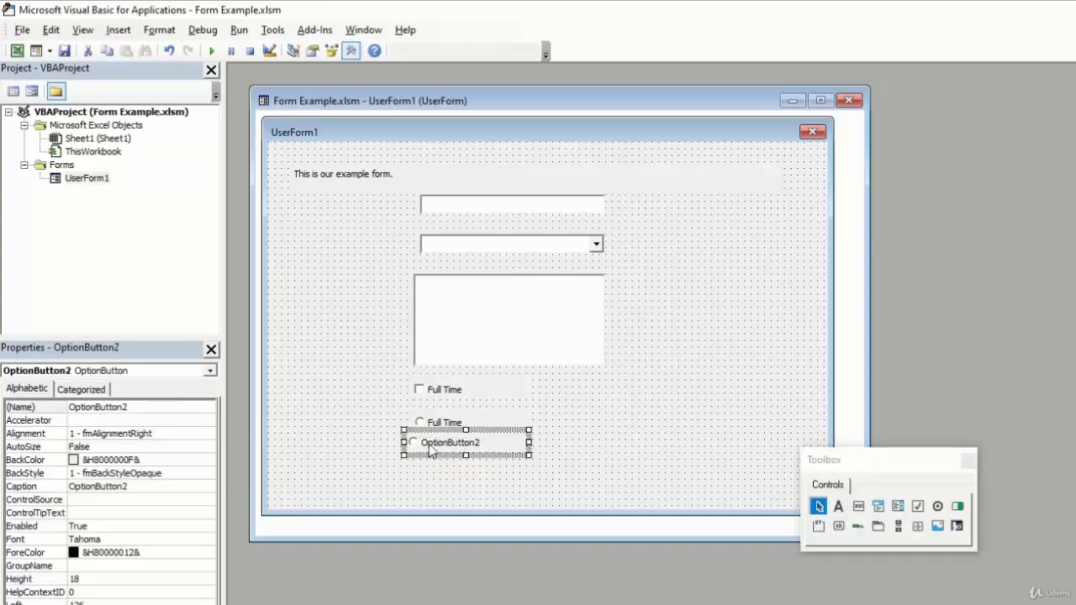
{"action": "left_click", "coordinate": [431, 451]}
{"action": "left_click_drag", "start_coordinate": [422, 442], "coordinate": [499, 443]}
{"action": "type", "text": "P"}
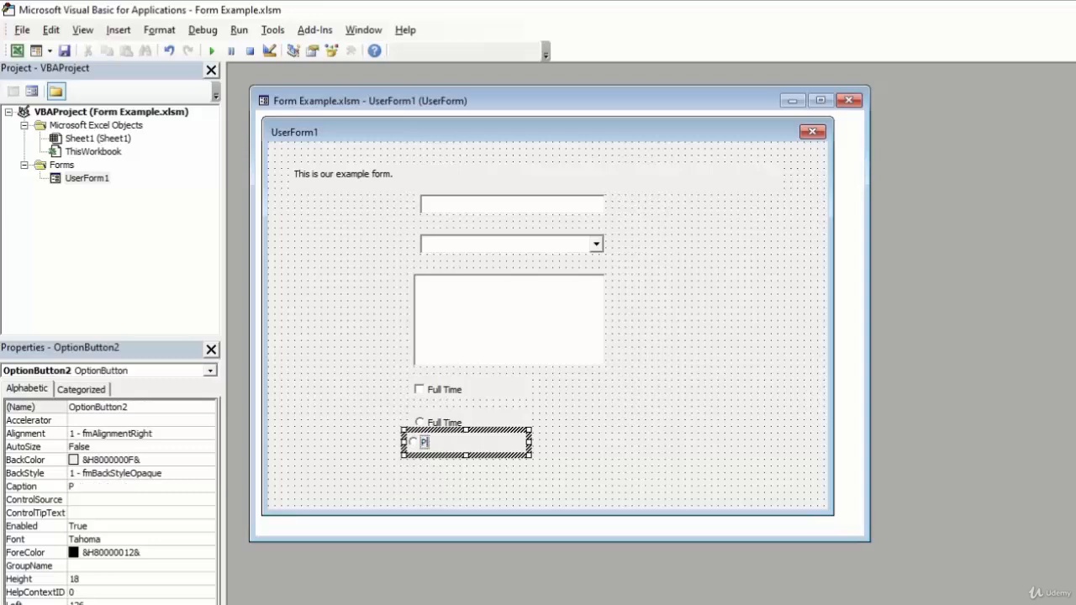
{"action": "type", "text": "art Time"}
{"action": "left_click", "coordinate": [647, 426]}
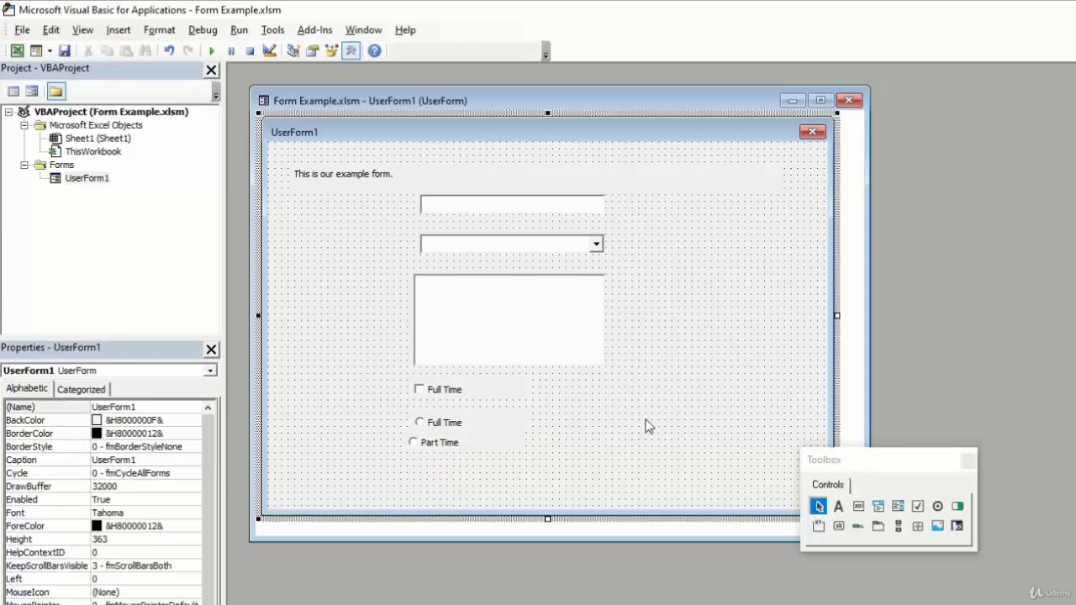
{"action": "left_click", "coordinate": [514, 446]}
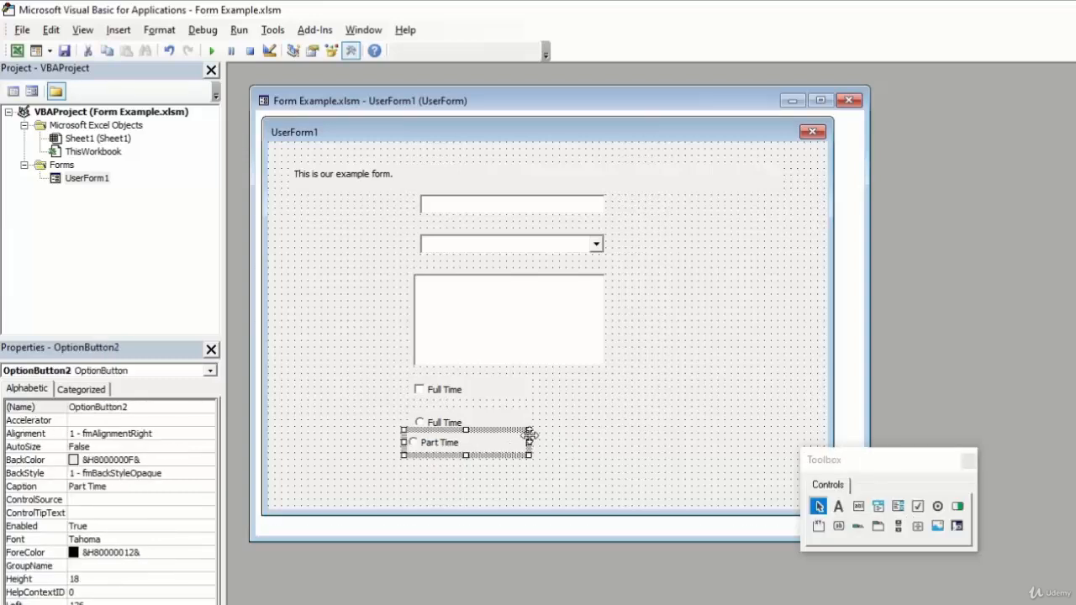
{"action": "left_click", "coordinate": [555, 450]}
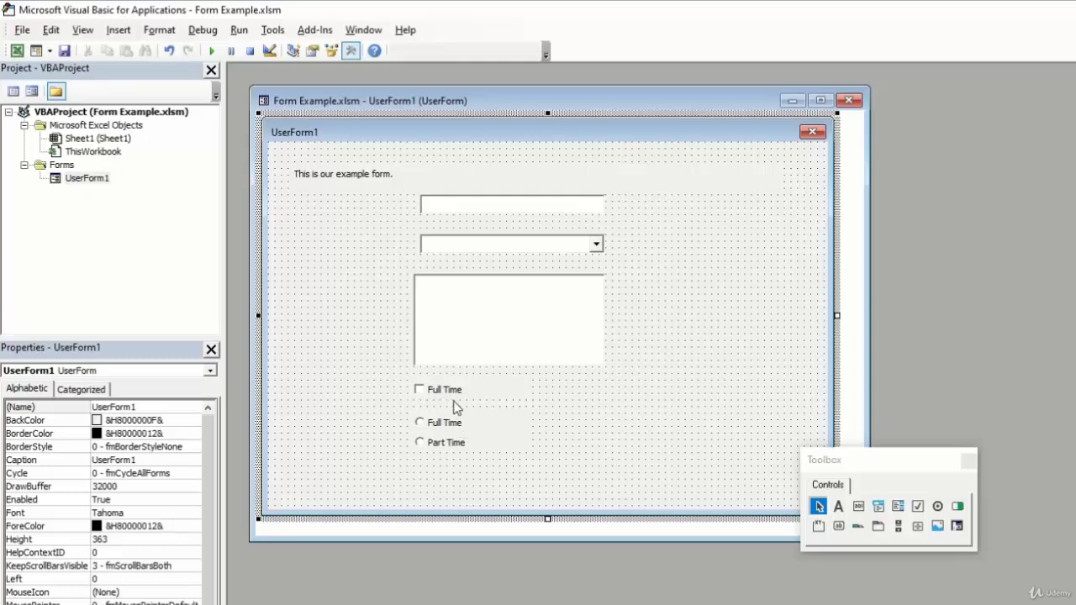
Step: Add a toggle button to the form and position it below the list box, beside the Full Time check box
{"action": "left_click", "coordinate": [958, 507]}
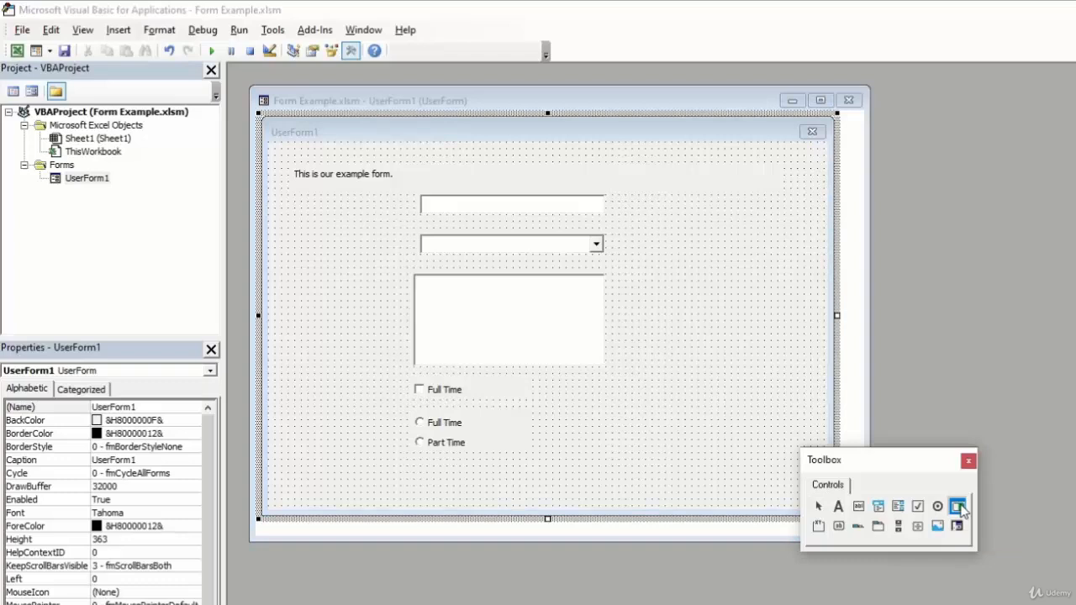
{"action": "left_click", "coordinate": [676, 217]}
{"action": "left_click_drag", "start_coordinate": [714, 230], "coordinate": [608, 440]}
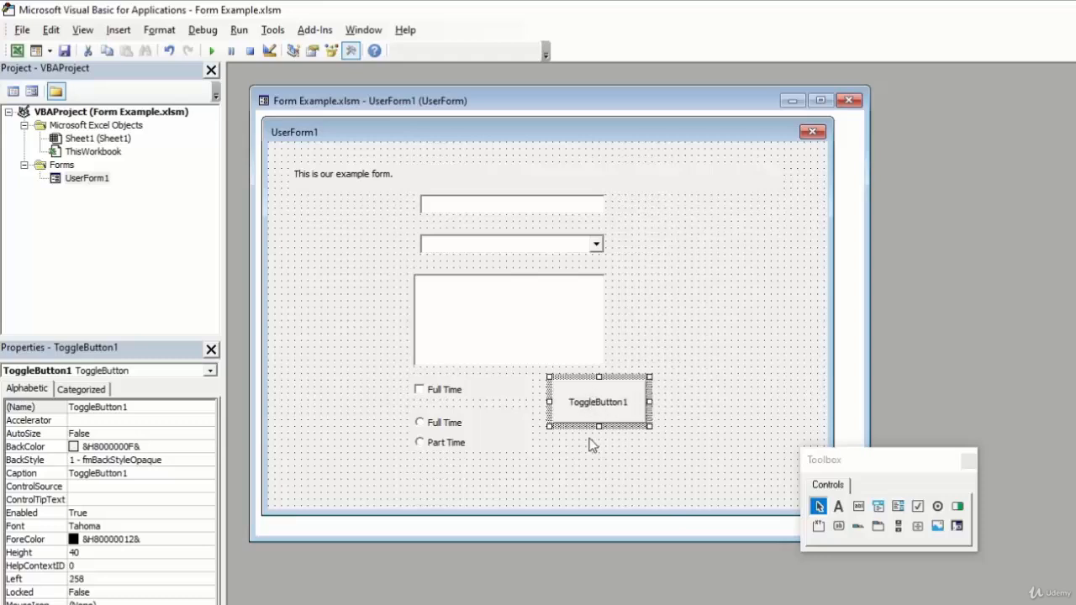
{"action": "left_click", "coordinate": [661, 453]}
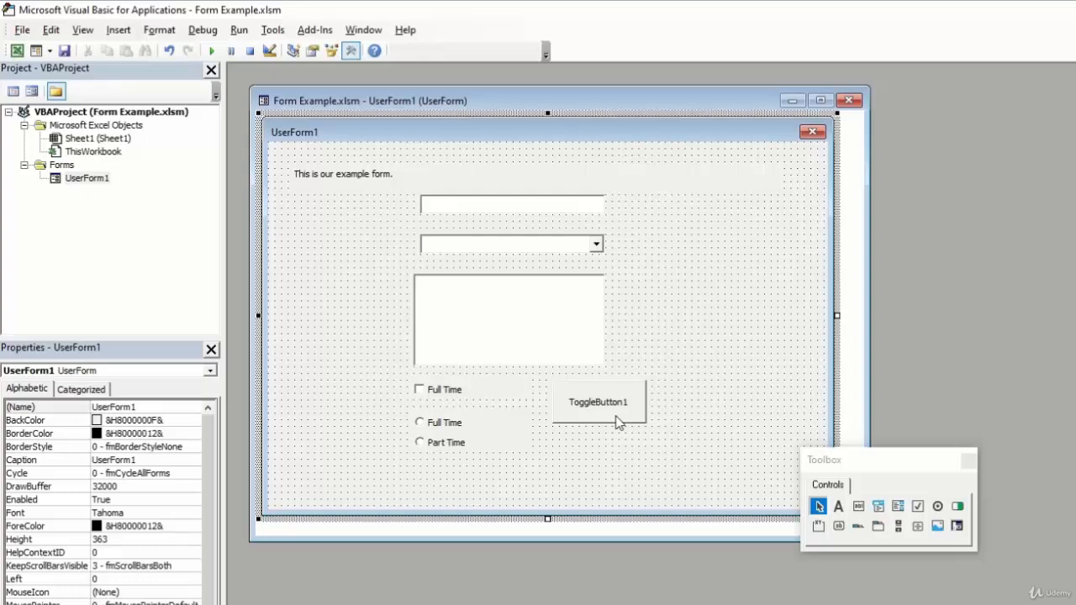
{"action": "left_click", "coordinate": [481, 212]}
{"action": "left_click", "coordinate": [472, 254]}
{"action": "left_click", "coordinate": [618, 412]}
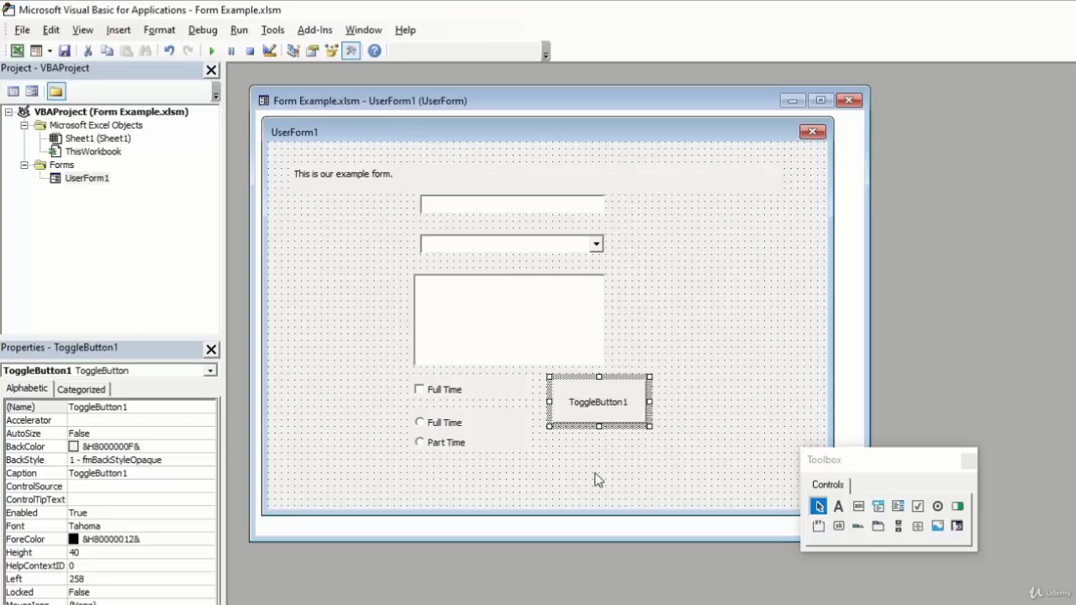
Step: Draw a frame about 78 high in the empty area beside the combo box and set its caption to "Full or Part Time"
{"action": "left_click", "coordinate": [818, 527]}
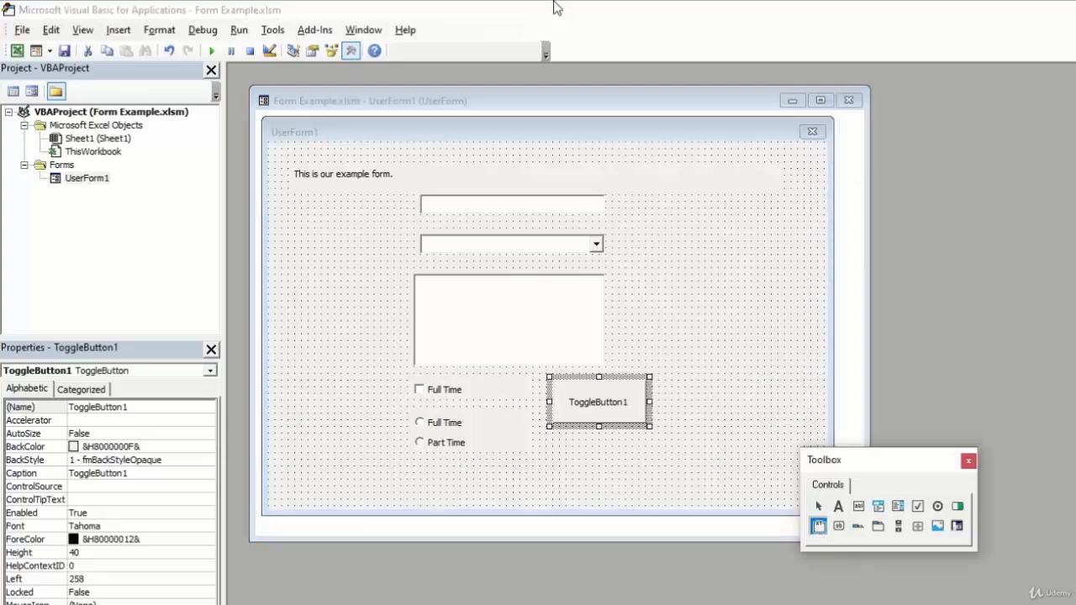
{"action": "mouse_move", "coordinate": [644, 227]}
{"action": "left_mouse_down"}
{"action": "mouse_move", "coordinate": [764, 317]}
{"action": "mouse_move", "coordinate": [787, 317]}
{"action": "left_mouse_up"}
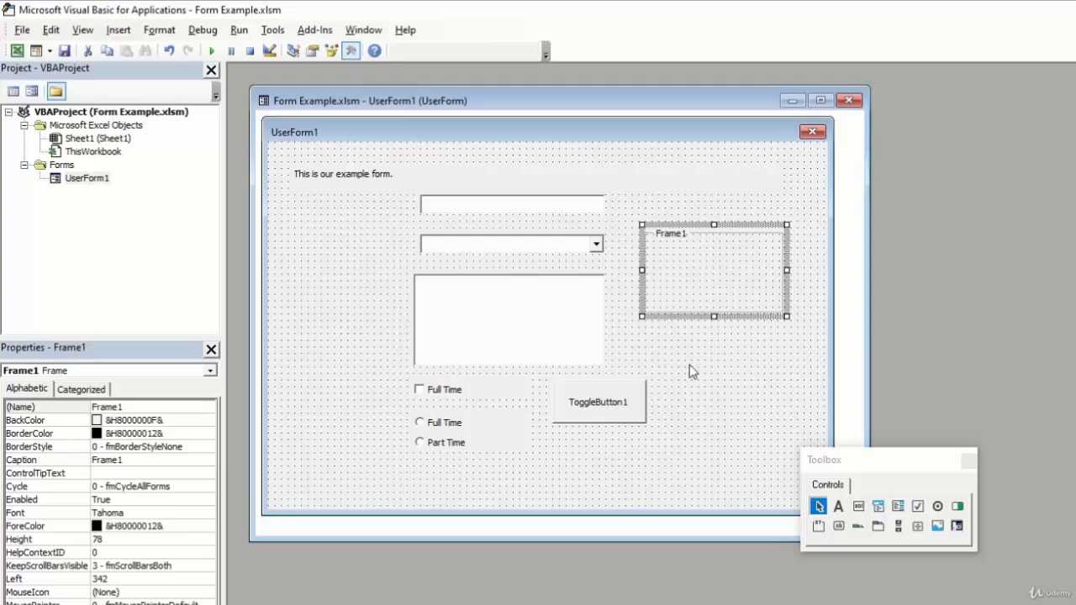
{"action": "left_click", "coordinate": [670, 241]}
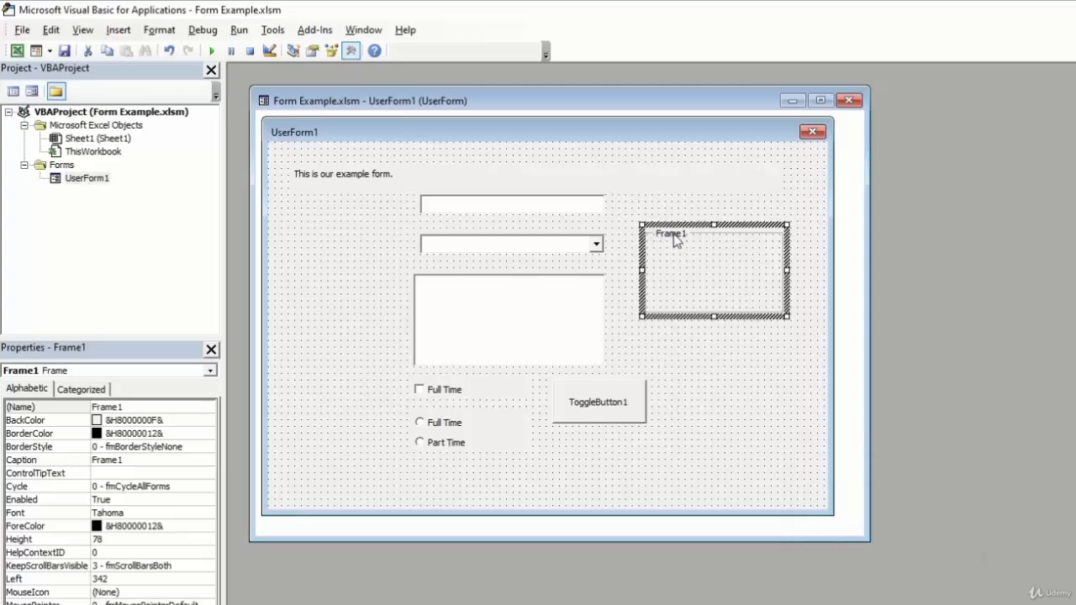
{"action": "left_click", "coordinate": [136, 460]}
{"action": "double_click", "coordinate": [136, 460]}
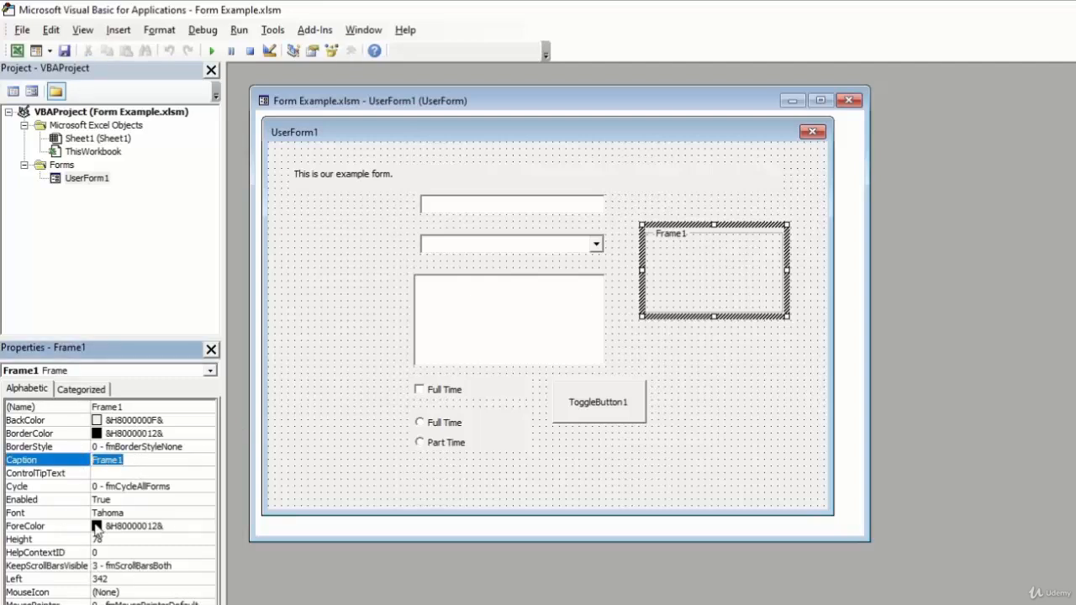
{"action": "type", "text": "F"}
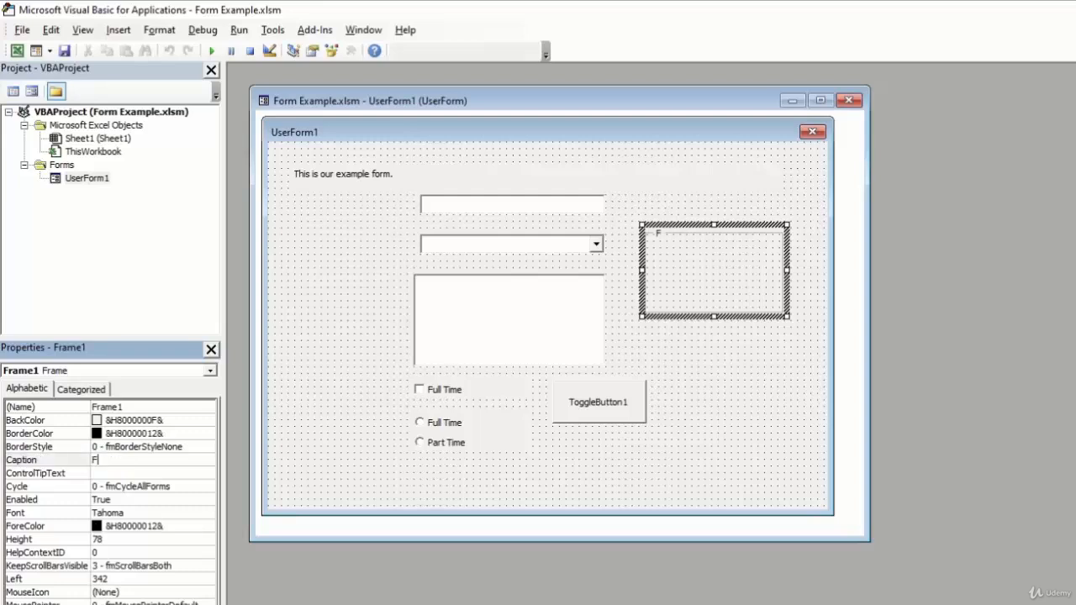
{"action": "type", "text": "ull or Part Time"}
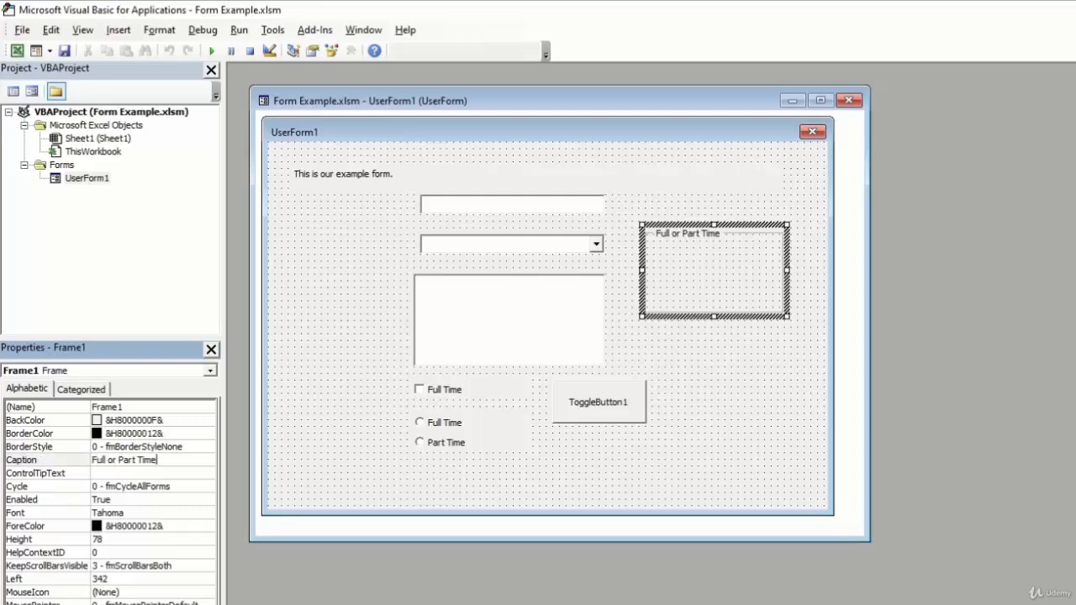
{"action": "left_click", "coordinate": [714, 378]}
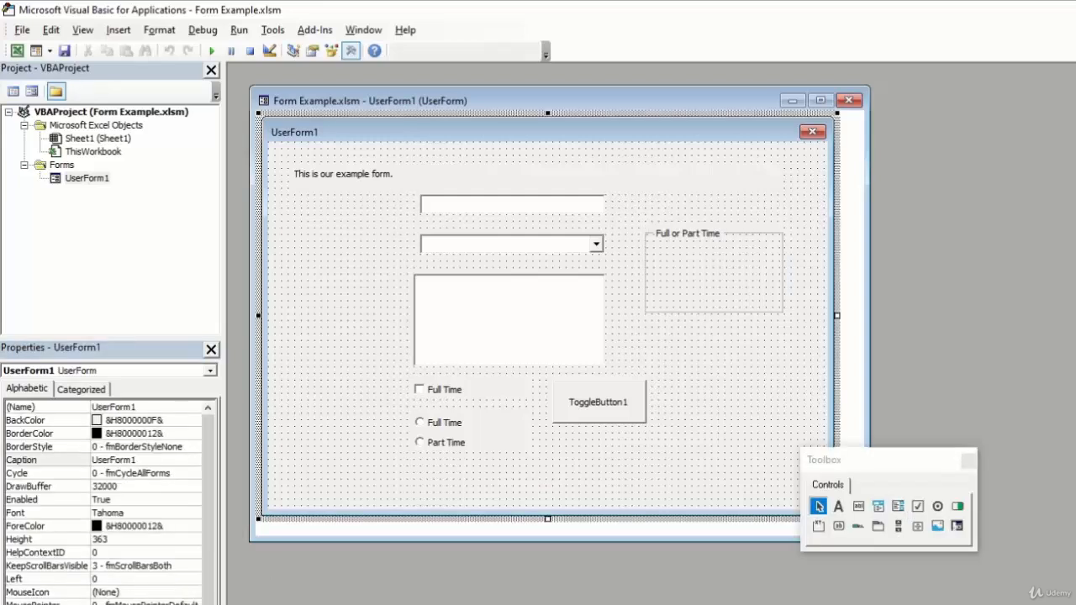
Step: Move the Full Time and Part Time option buttons together into the Full or Part Time frame
{"action": "left_click", "coordinate": [484, 423]}
{"action": "left_click", "coordinate": [467, 441], "text": "ctrl"}
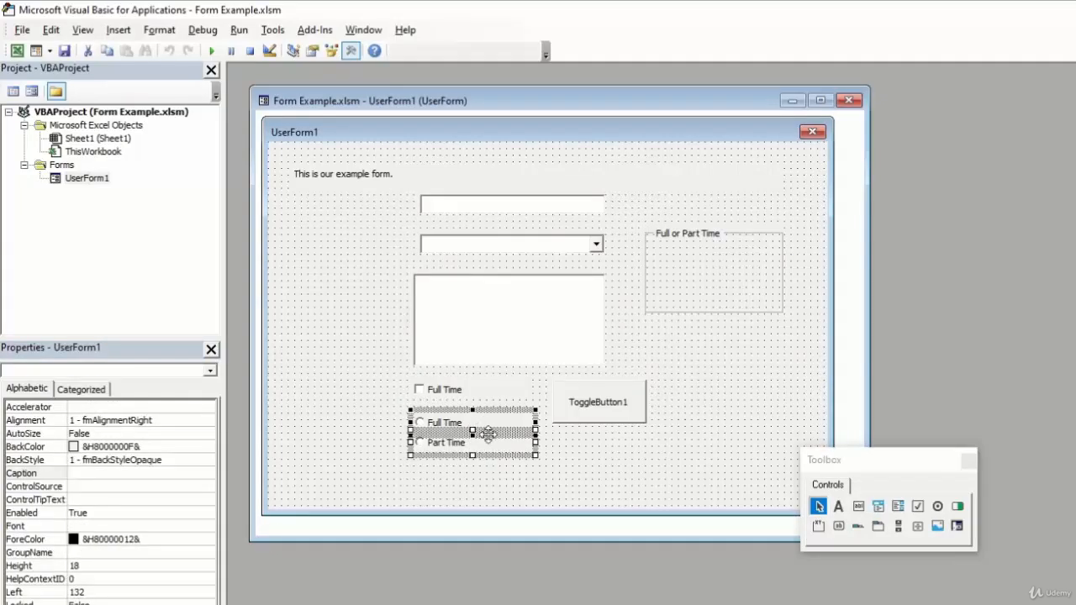
{"action": "left_click_drag", "start_coordinate": [485, 432], "coordinate": [728, 281]}
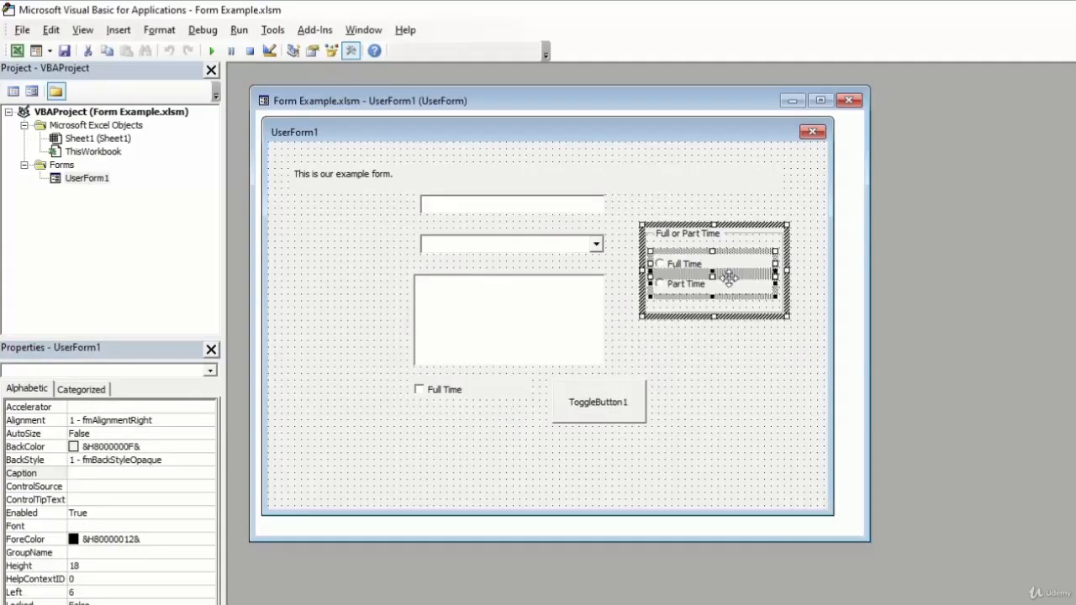
{"action": "left_click", "coordinate": [724, 410]}
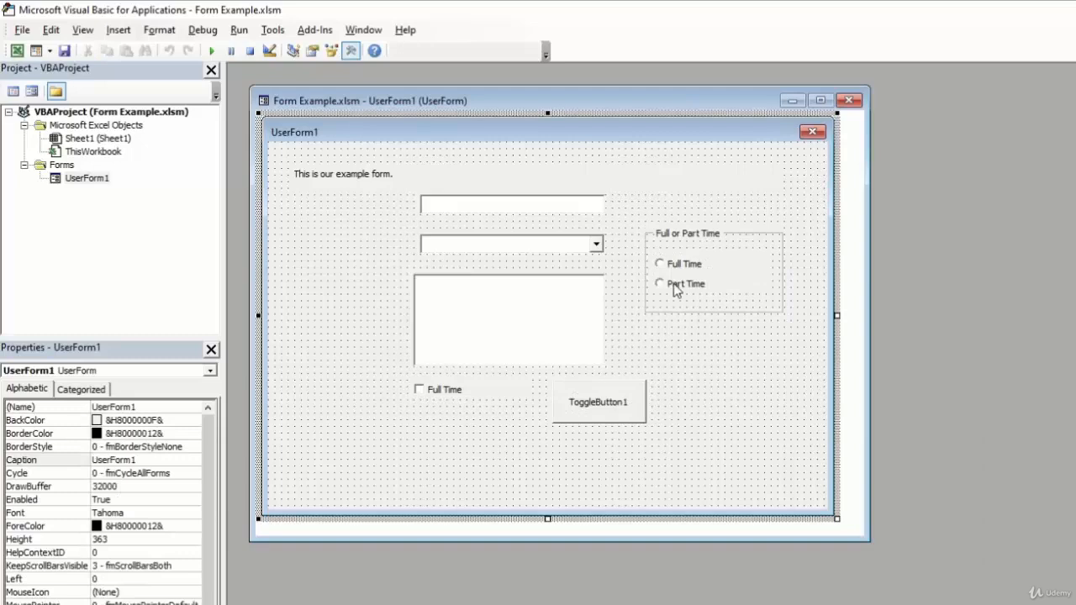
Step: Reposition the Full or Part Time frame beside the text box and combo box, and move the Toolbox next to the form's design window
{"action": "left_click", "coordinate": [683, 236]}
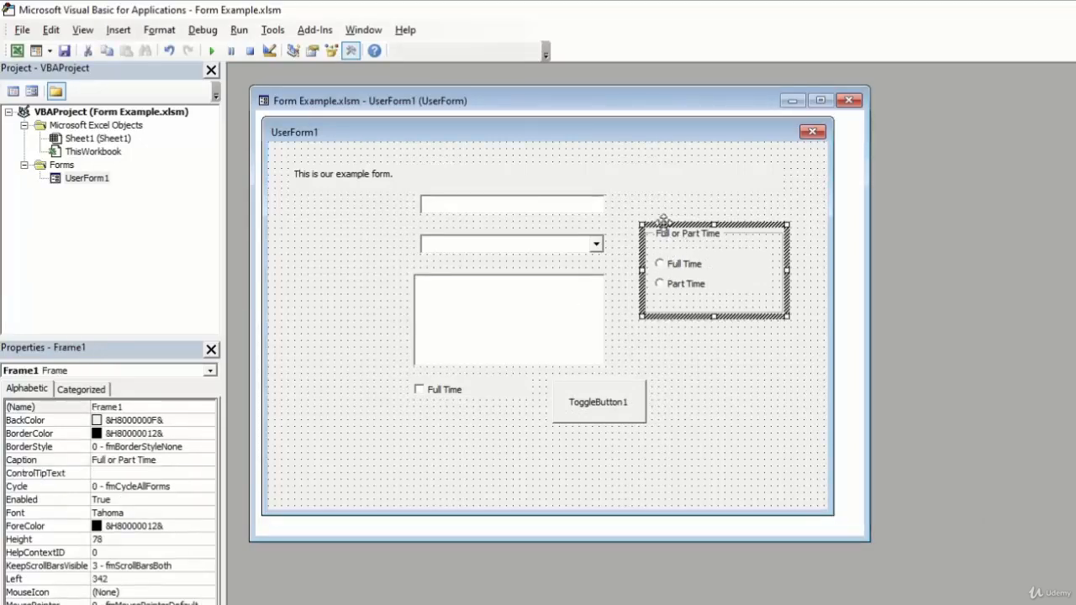
{"action": "left_click_drag", "start_coordinate": [663, 221], "coordinate": [643, 262]}
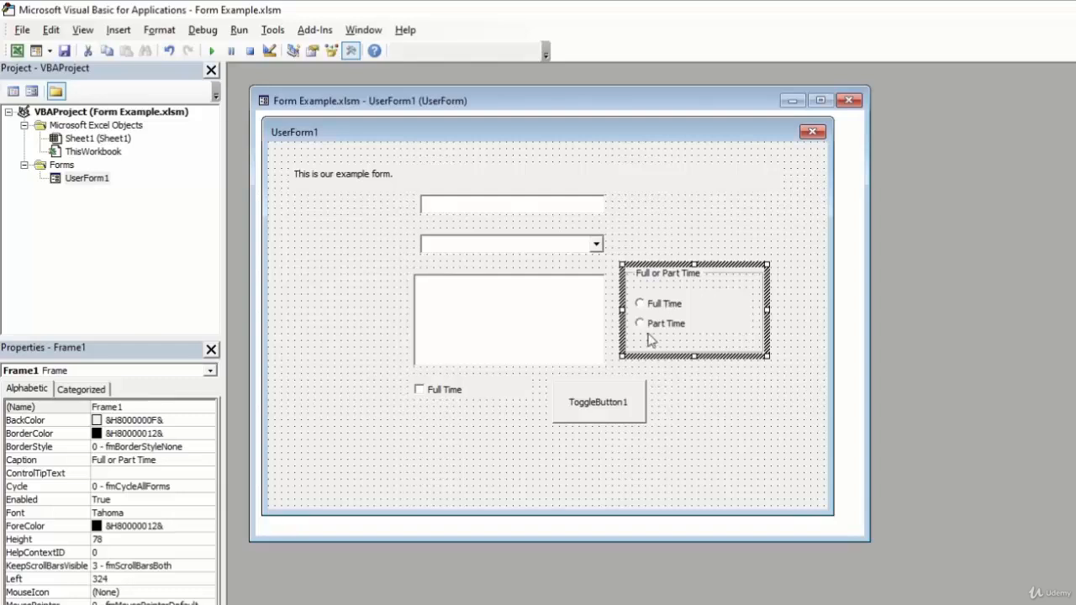
{"action": "left_click_drag", "start_coordinate": [636, 266], "coordinate": [653, 206]}
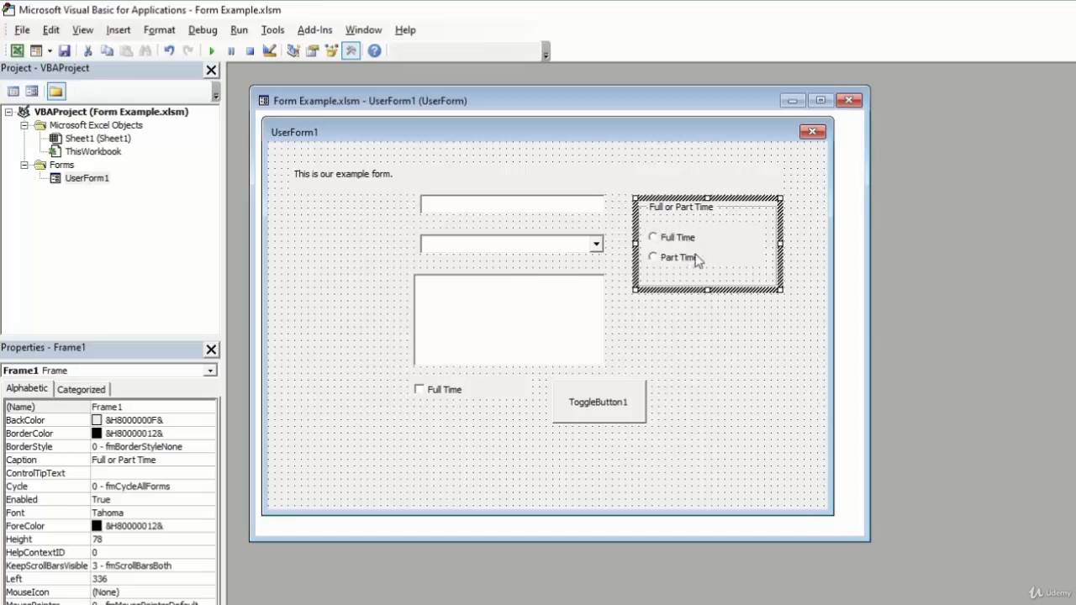
{"action": "left_click_drag", "start_coordinate": [638, 603], "coordinate": [953, 116]}
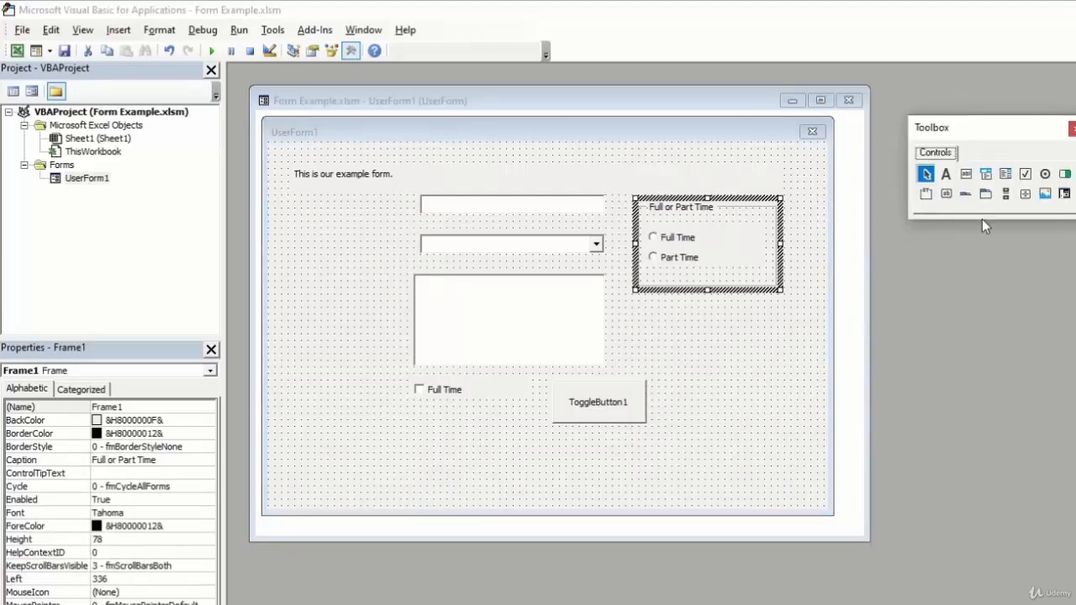
Step: Add a command button in the form's lower-right area, below the toggle button, and set its caption to "Close"
{"action": "left_click", "coordinate": [946, 196]}
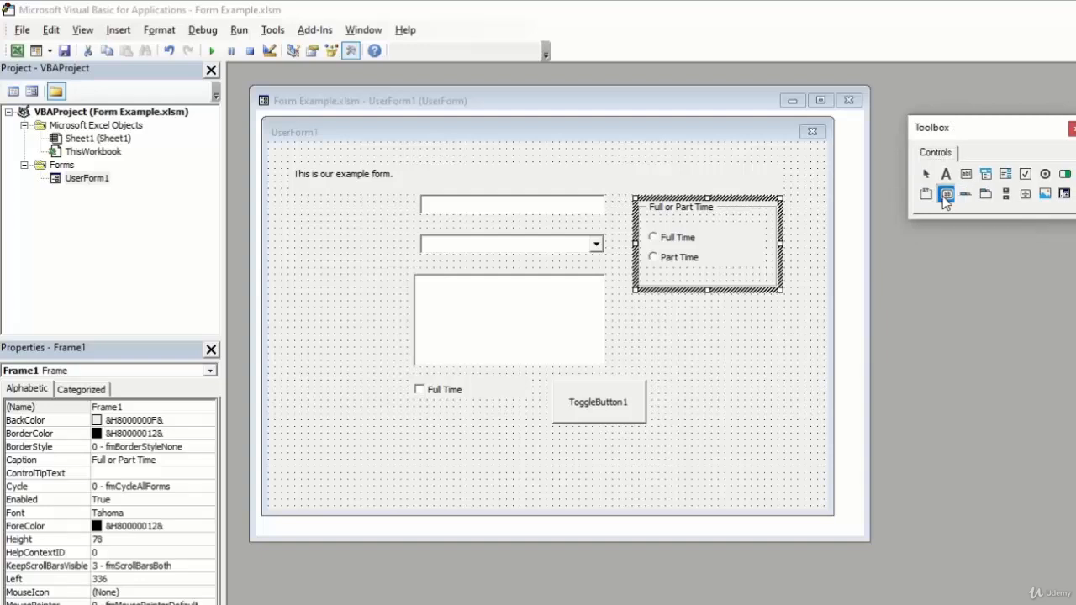
{"action": "left_click", "coordinate": [658, 463]}
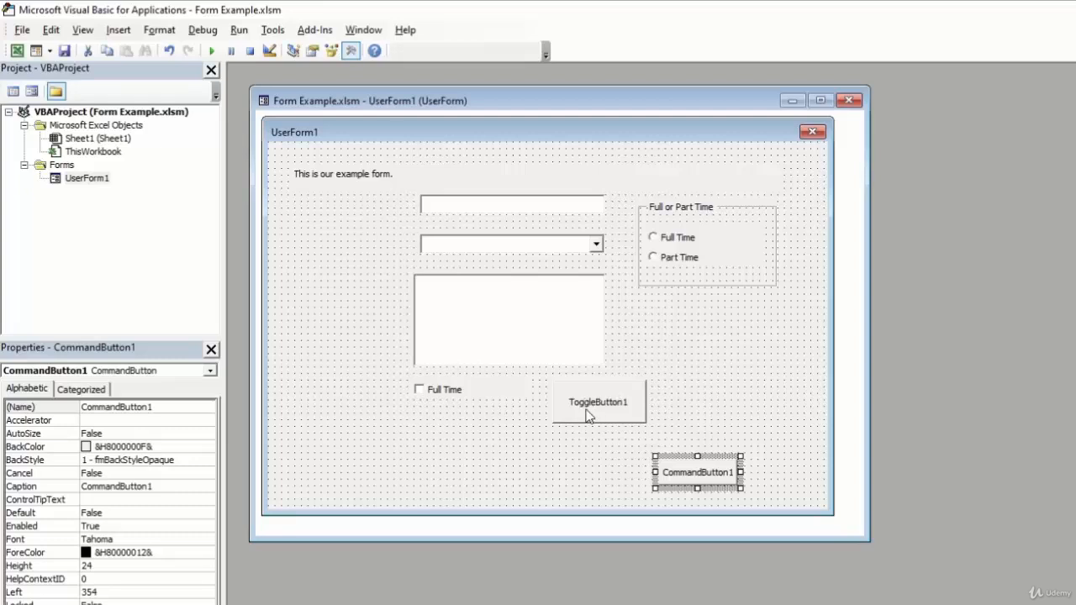
{"action": "left_click", "coordinate": [678, 475]}
{"action": "double_click", "coordinate": [673, 473]}
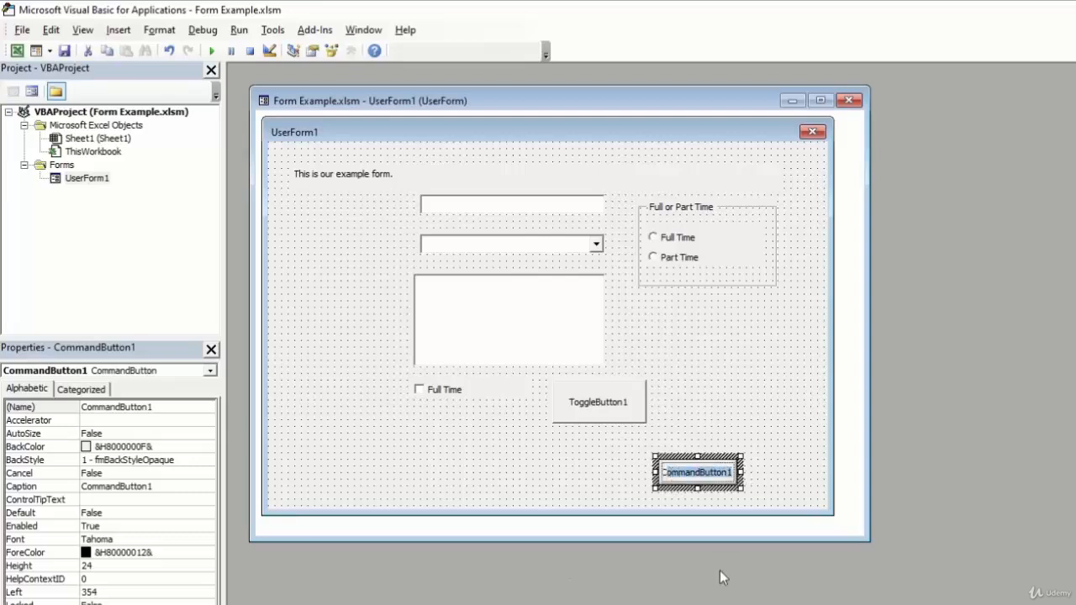
{"action": "type", "text": "Close"}
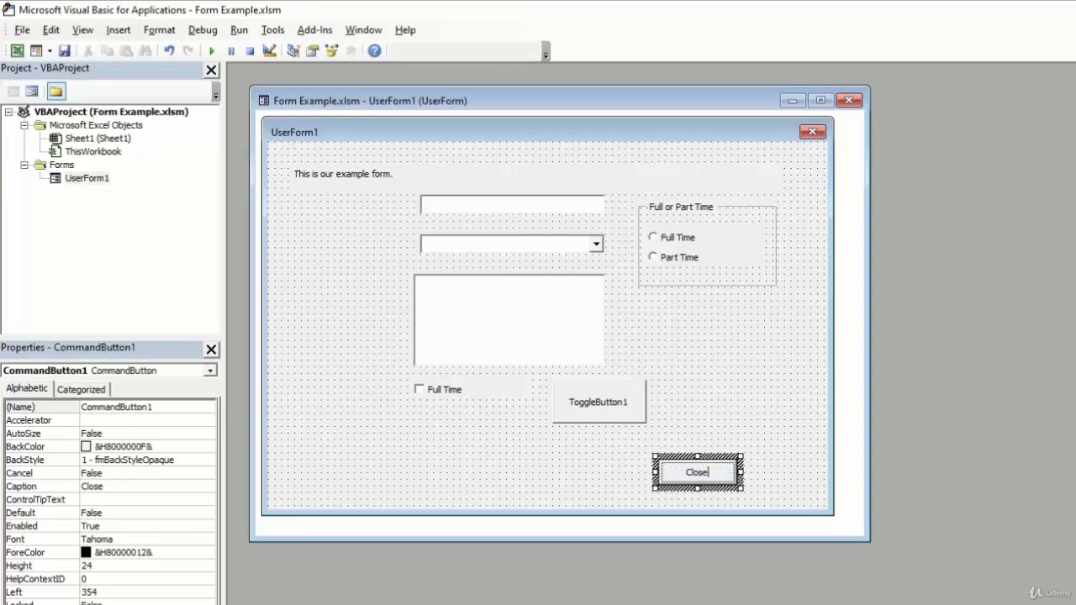
{"action": "left_click", "coordinate": [597, 468]}
Step: Add a second command button to the left of the Close button and set its caption to "Add"
{"action": "left_click", "coordinate": [855, 527]}
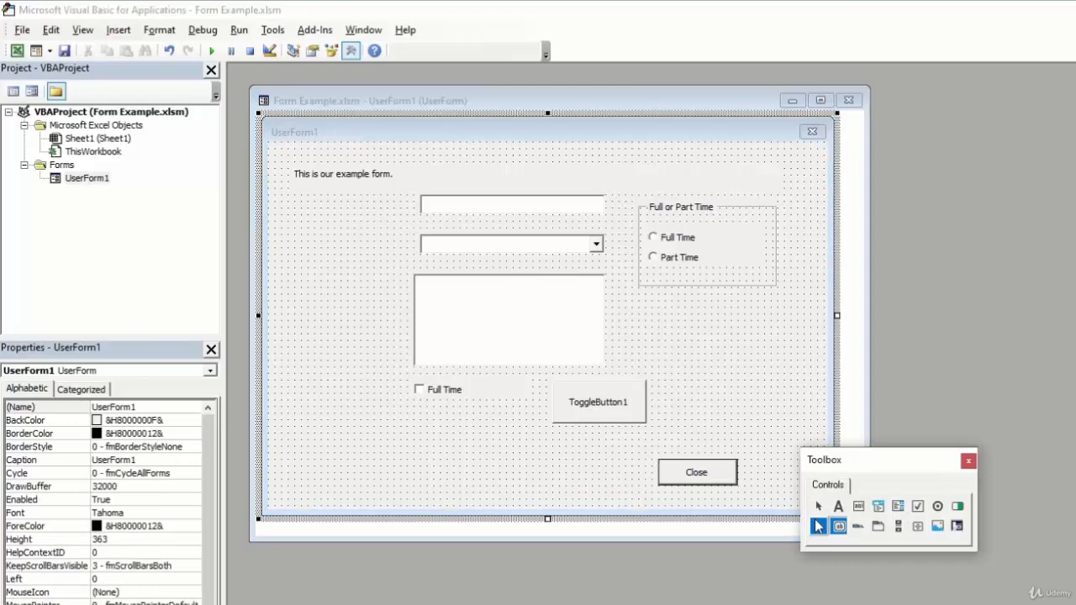
{"action": "left_click", "coordinate": [558, 458]}
{"action": "left_click", "coordinate": [591, 477]}
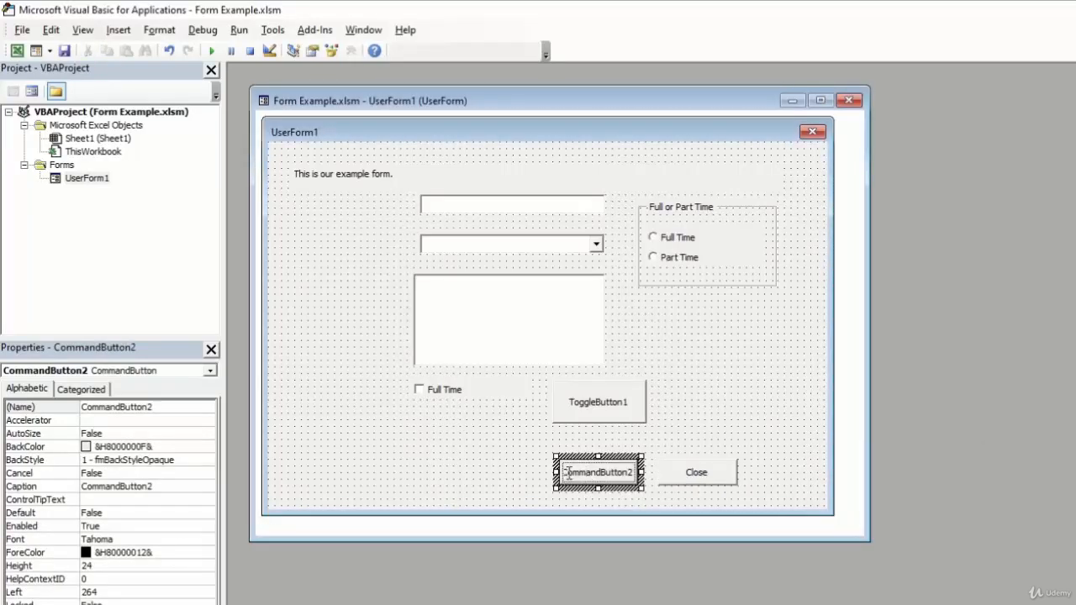
{"action": "left_click_drag", "start_coordinate": [566, 472], "coordinate": [678, 486]}
{"action": "type", "text": "Add"}
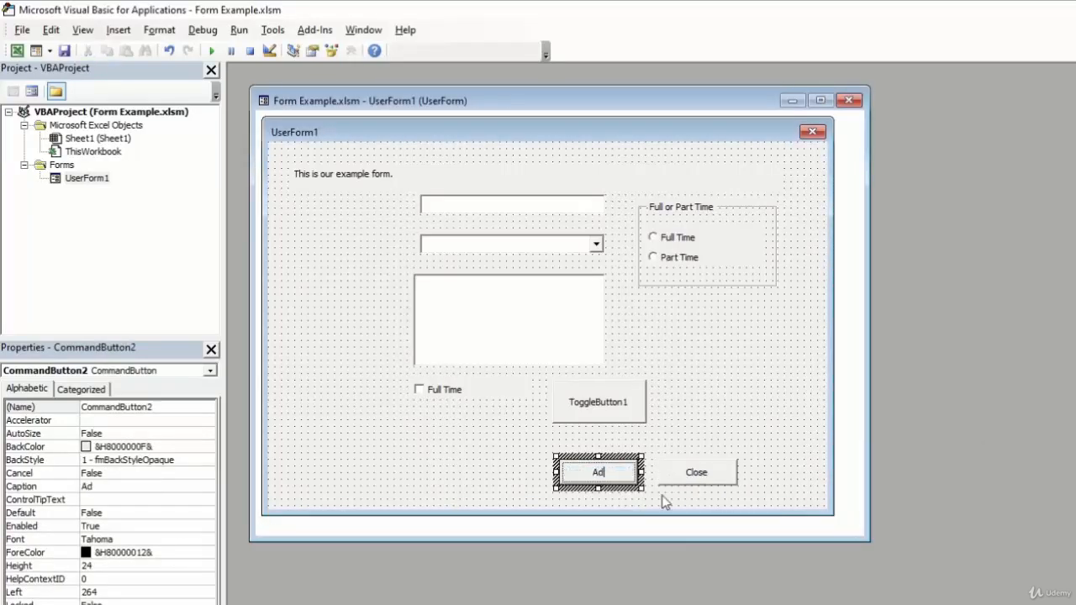
{"action": "left_click", "coordinate": [483, 475]}
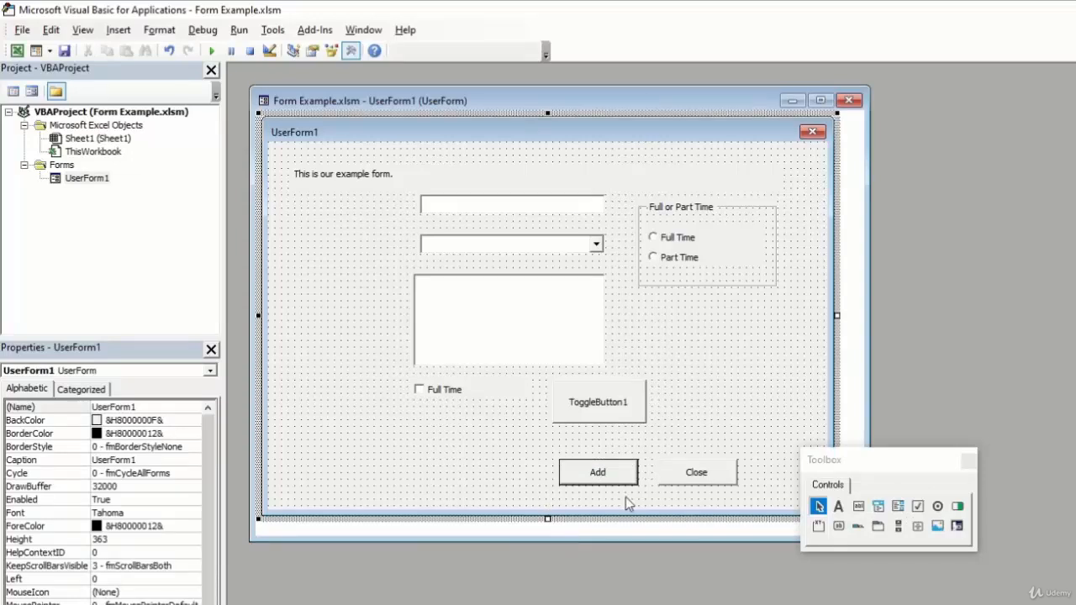
{"action": "left_click", "coordinate": [677, 474]}
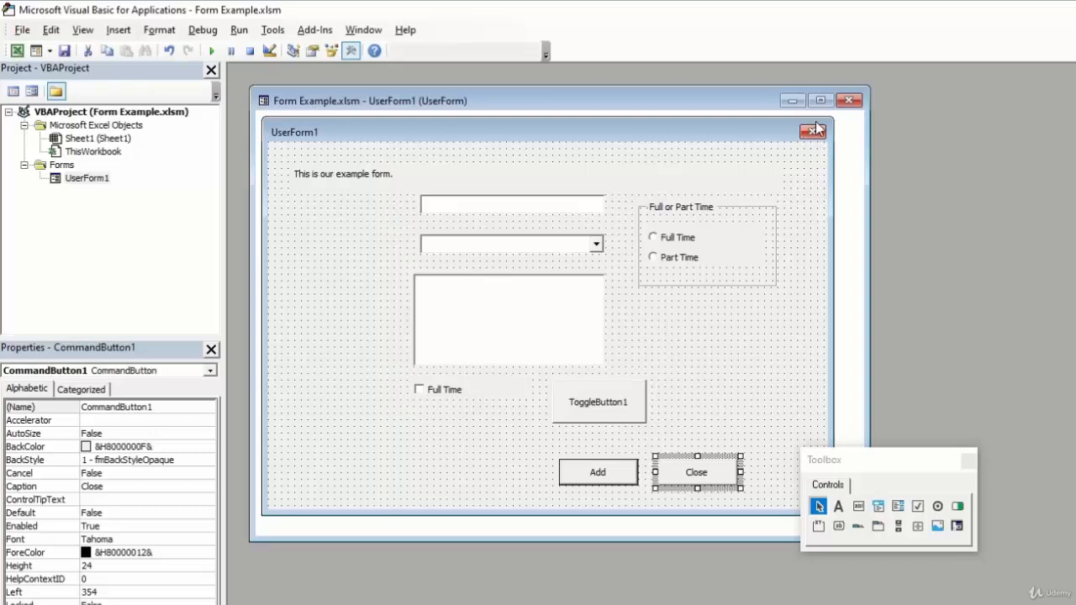
{"action": "left_click", "coordinate": [500, 468]}
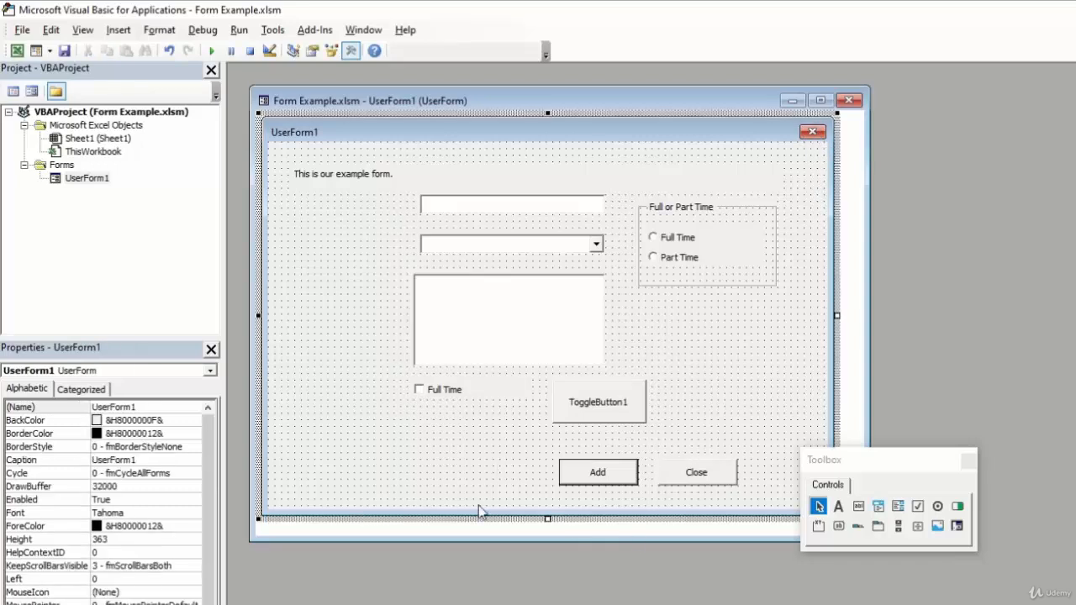
{"action": "left_click", "coordinate": [562, 477]}
{"action": "left_click", "coordinate": [497, 498]}
{"action": "left_click", "coordinate": [682, 477]}
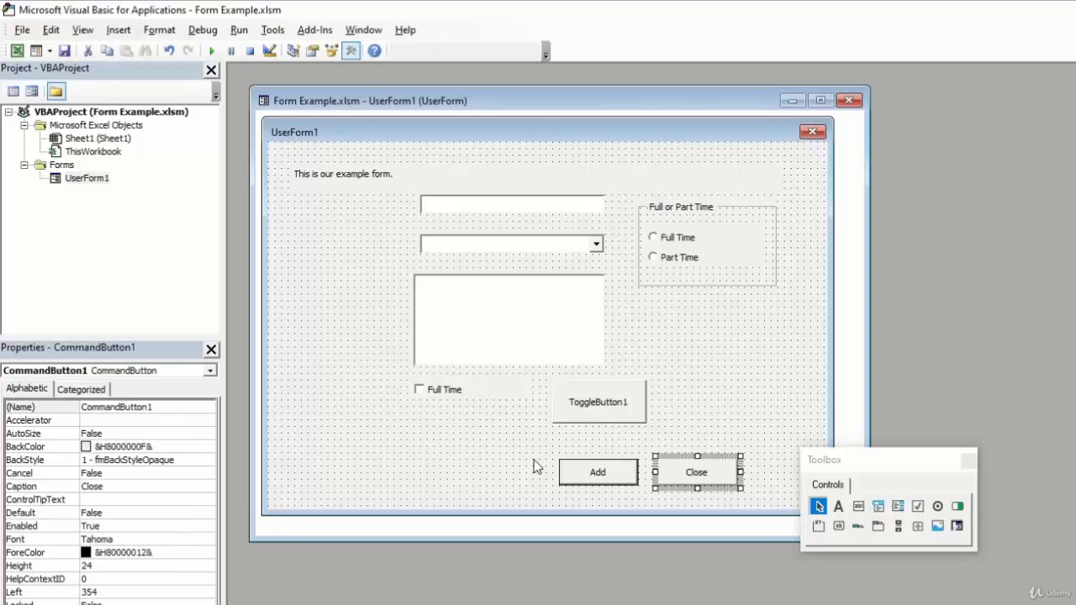
{"action": "left_click", "coordinate": [695, 473]}
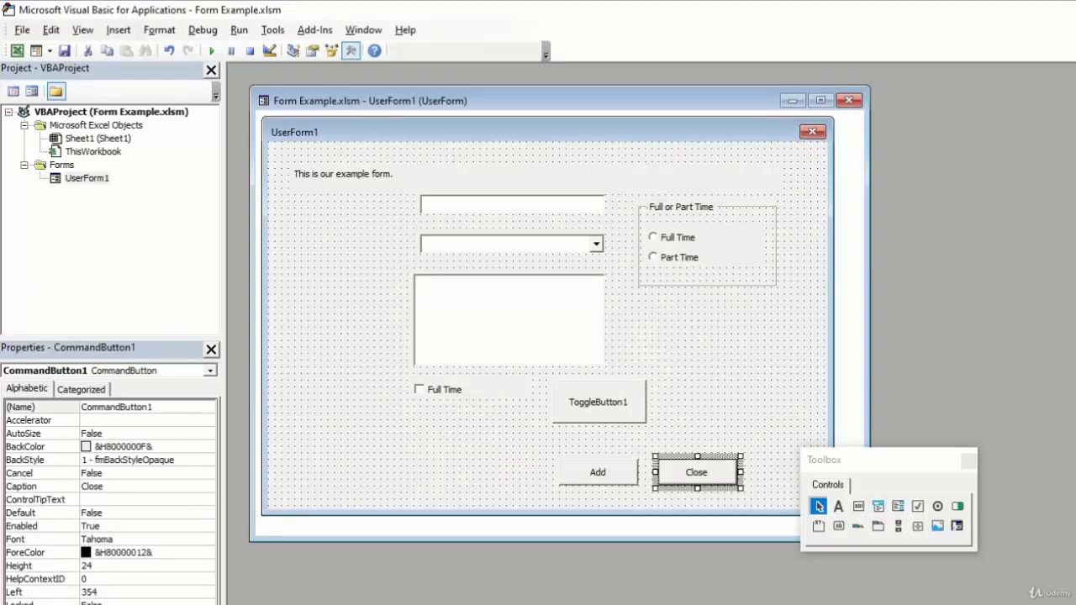
Step: Place a scroll bar to the left of the Full Time check box and a spin button just below and beside it
{"action": "left_click", "coordinate": [899, 529]}
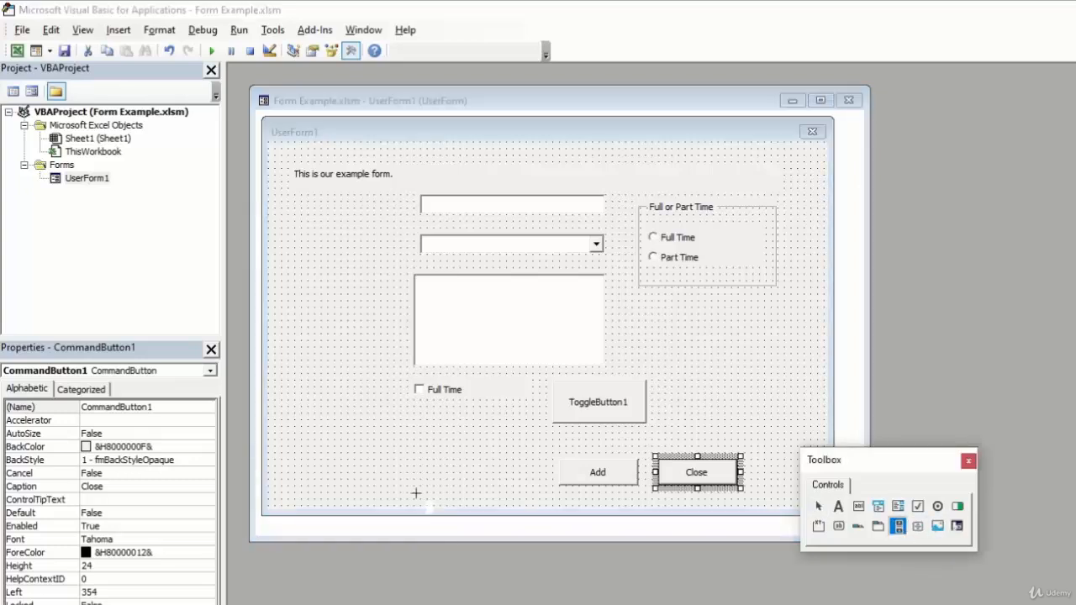
{"action": "left_click", "coordinate": [313, 453]}
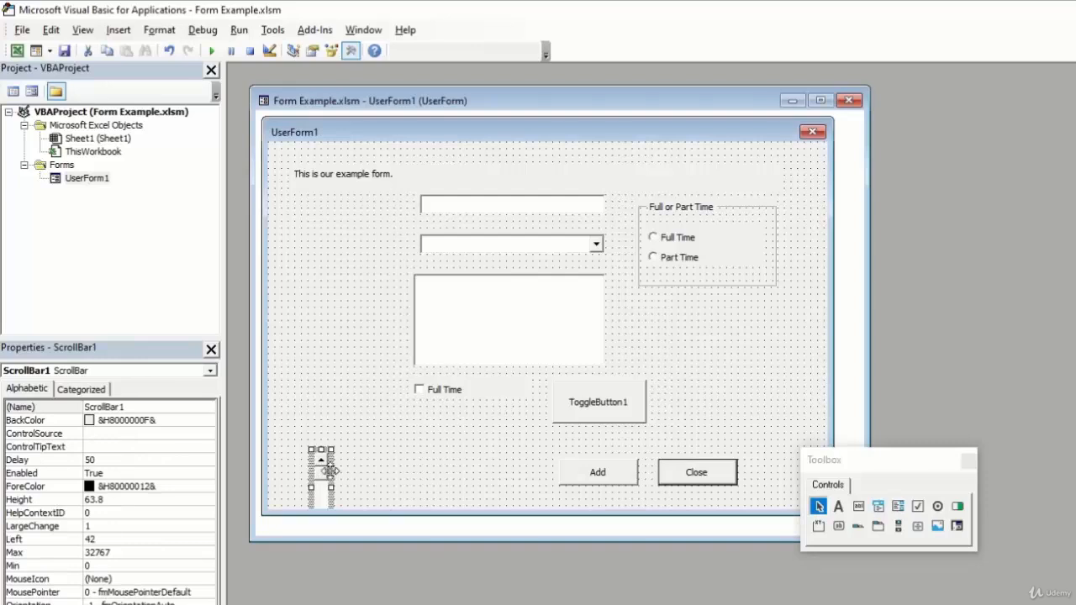
{"action": "left_click_drag", "start_coordinate": [330, 471], "coordinate": [353, 379]}
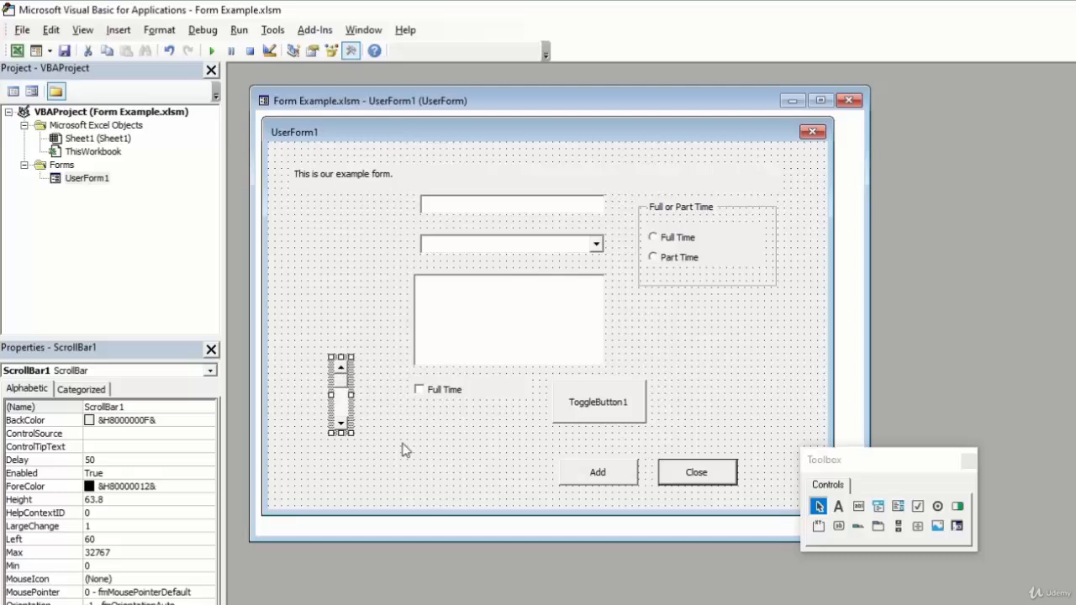
{"action": "left_click", "coordinate": [914, 531]}
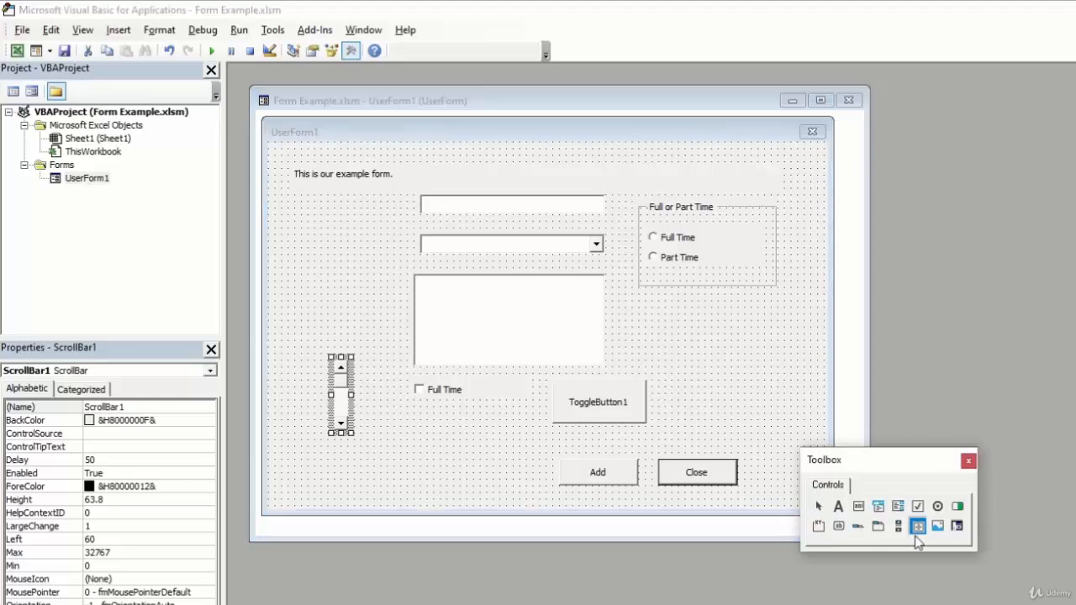
{"action": "left_click", "coordinate": [371, 436]}
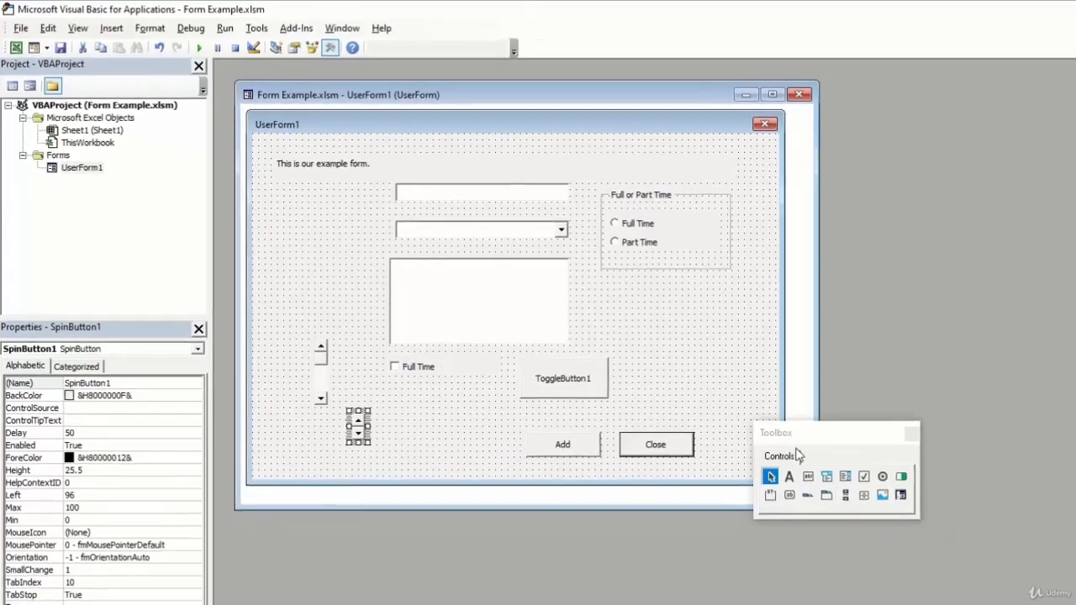
Step: Move the Toolbox below the form's design window and widen both the design window and the form to make room on the right
{"action": "left_click_drag", "start_coordinate": [865, 460], "coordinate": [975, 274]}
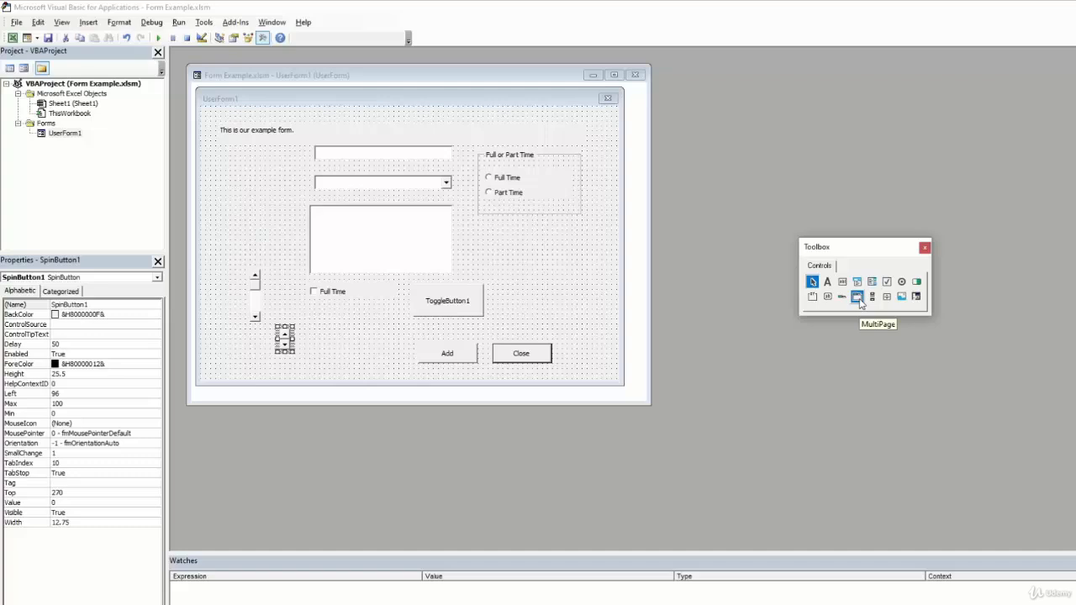
{"action": "left_click_drag", "start_coordinate": [834, 250], "coordinate": [470, 437]}
{"action": "left_click_drag", "start_coordinate": [652, 312], "coordinate": [1072, 325]}
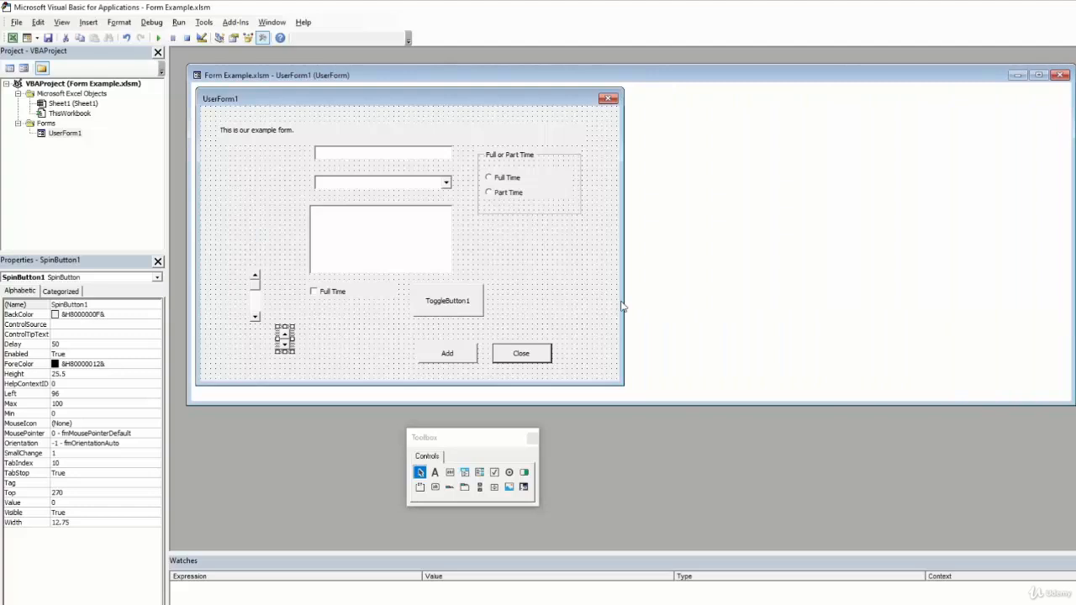
{"action": "left_click", "coordinate": [589, 299]}
{"action": "left_click_drag", "start_coordinate": [624, 236], "coordinate": [1009, 268]}
Step: Draw a MultiPage control about 414 wide and 276 high in the form's empty right-hand area
{"action": "left_click", "coordinate": [464, 486]}
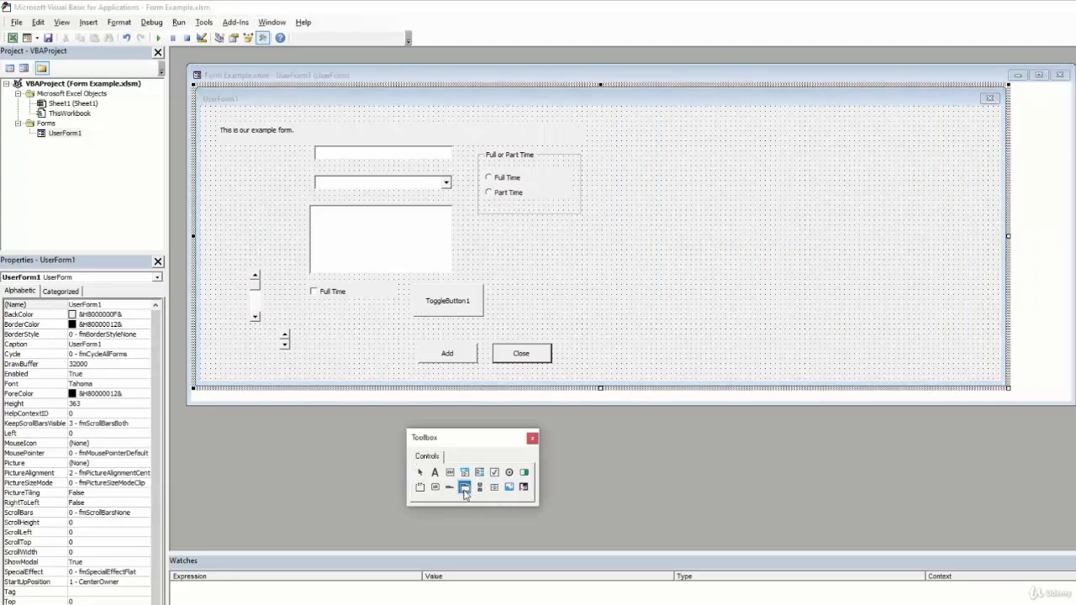
{"action": "left_click_drag", "start_coordinate": [627, 127], "coordinate": [969, 354]}
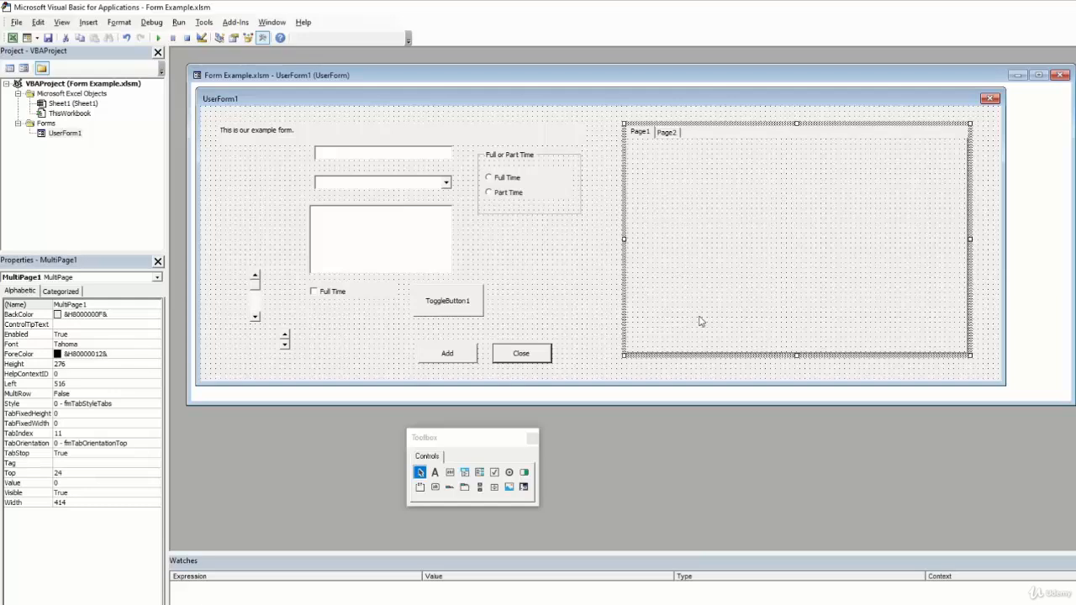
{"action": "left_click", "coordinate": [594, 307]}
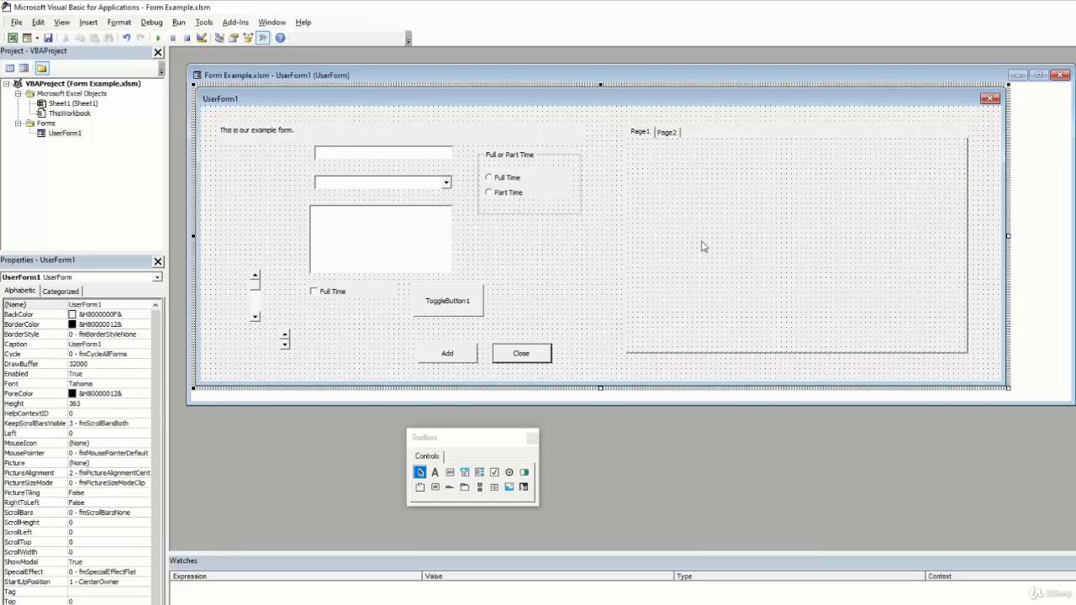
Step: Compare the MultiPage control with the Full or Part Time frame and look at its Page1 and Page2
{"action": "left_click", "coordinate": [442, 311]}
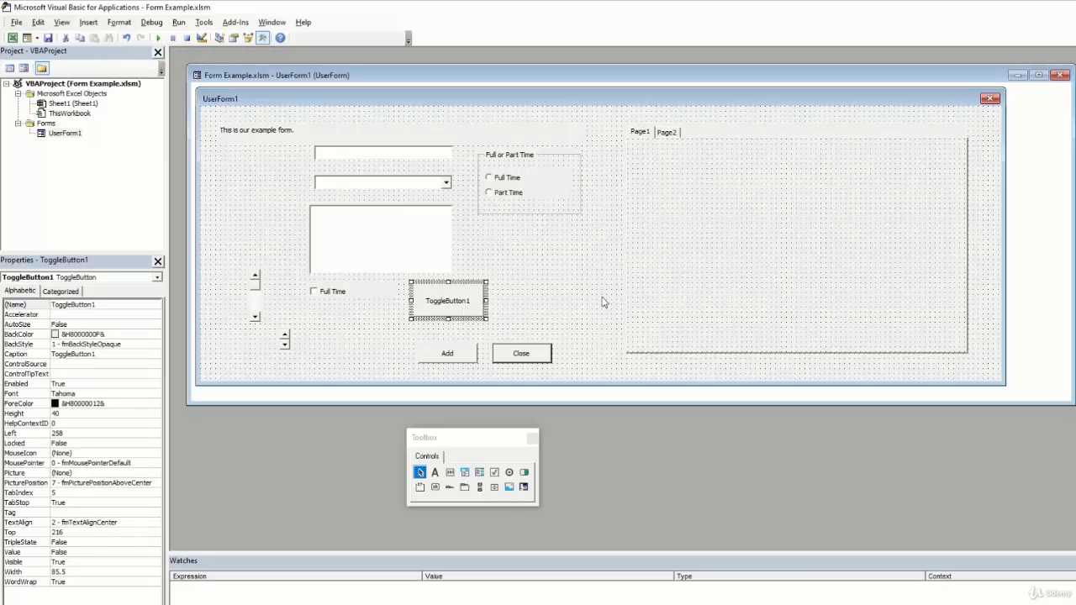
{"action": "left_click", "coordinate": [702, 252]}
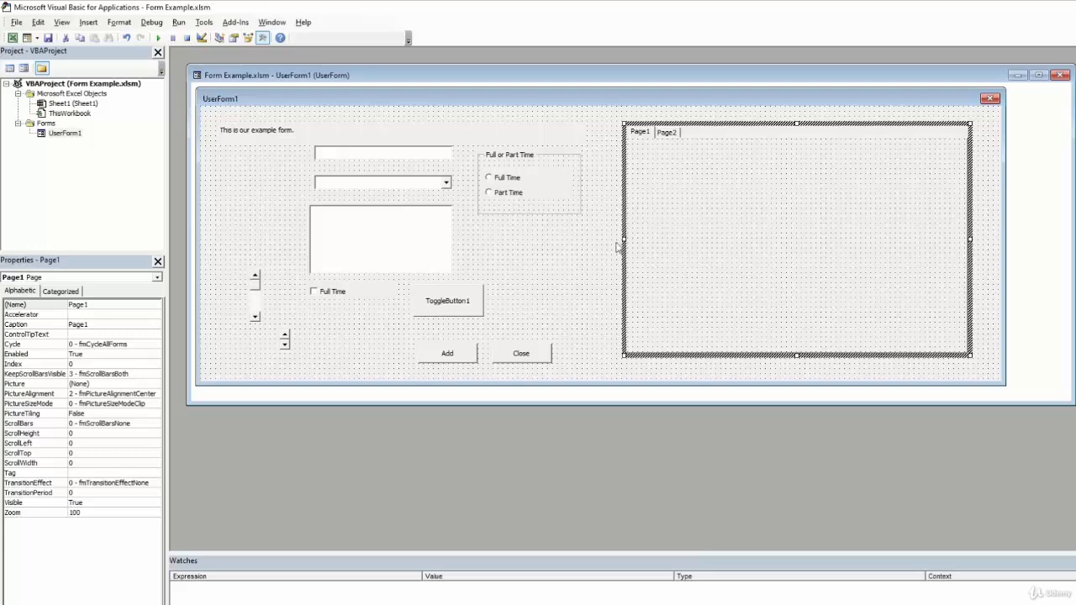
{"action": "left_click", "coordinate": [548, 159]}
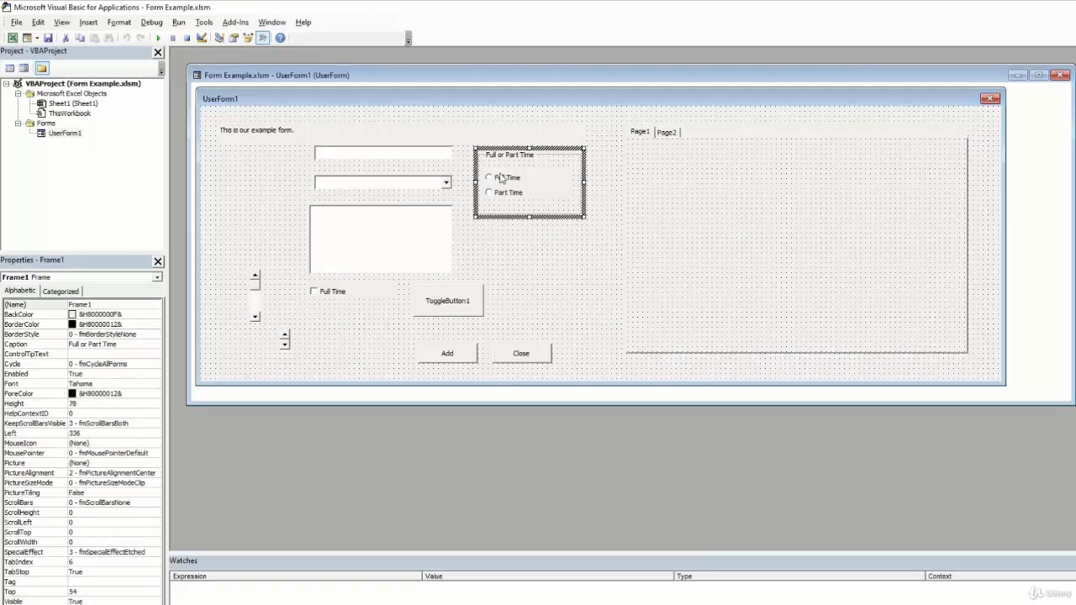
{"action": "left_click", "coordinate": [737, 196]}
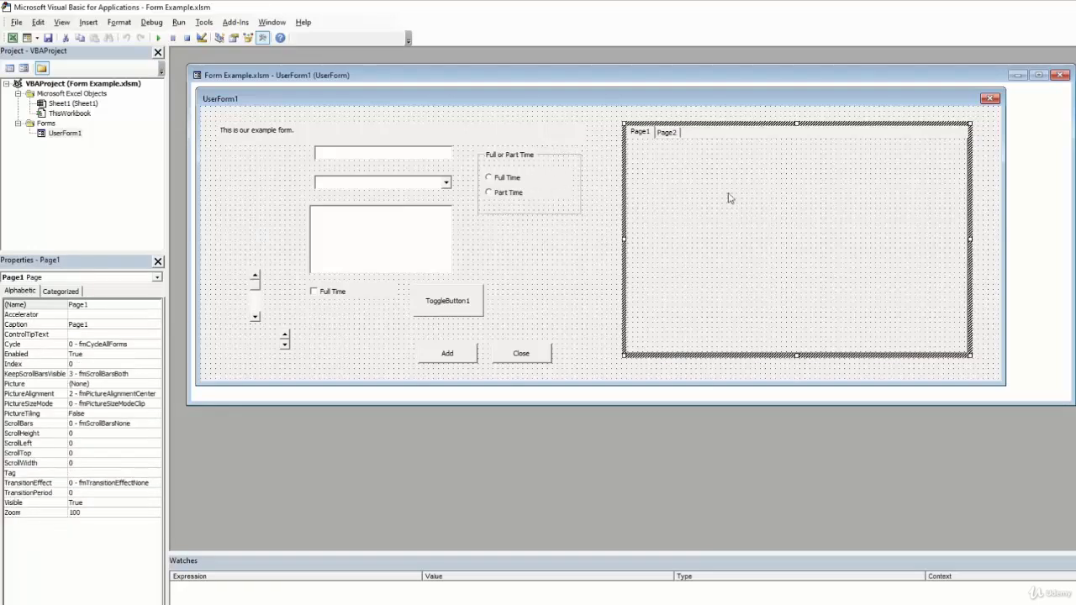
{"action": "left_click", "coordinate": [669, 136]}
{"action": "left_click", "coordinate": [644, 138]}
{"action": "left_click", "coordinate": [664, 137]}
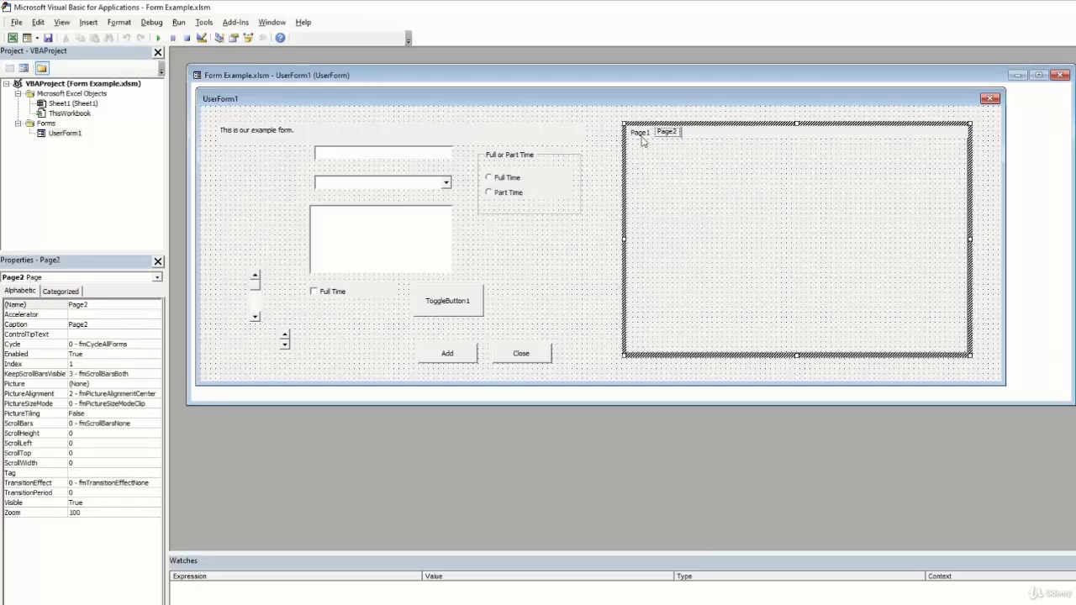
Step: Add a default-size label near the upper-left corner of the MultiPage's Page1
{"action": "left_click", "coordinate": [645, 140]}
{"action": "left_click_drag", "start_coordinate": [240, 440], "coordinate": [862, 435]}
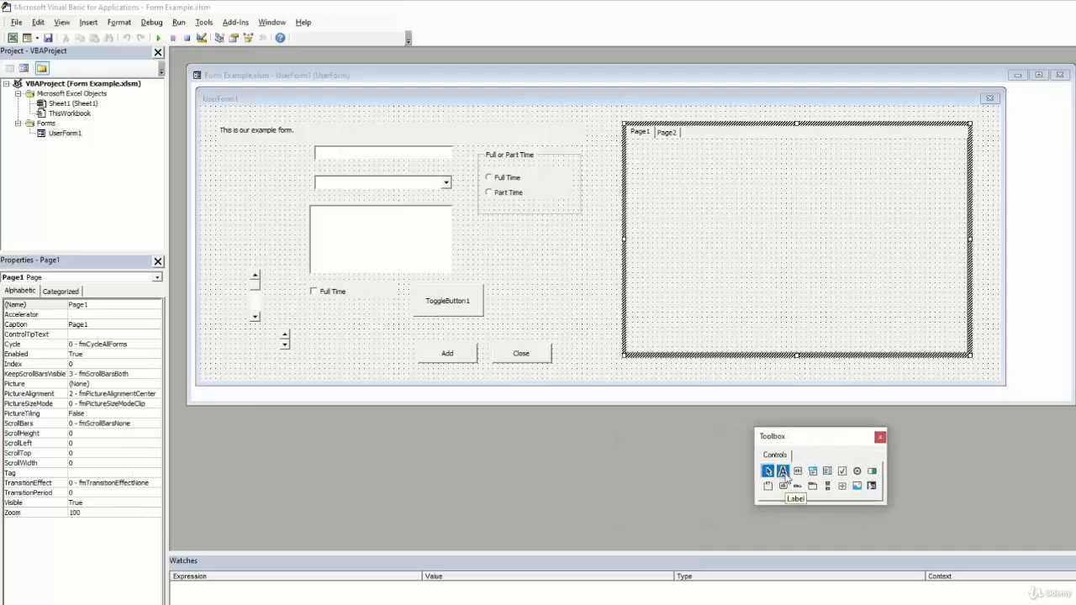
{"action": "left_click", "coordinate": [783, 471]}
{"action": "left_click", "coordinate": [655, 162]}
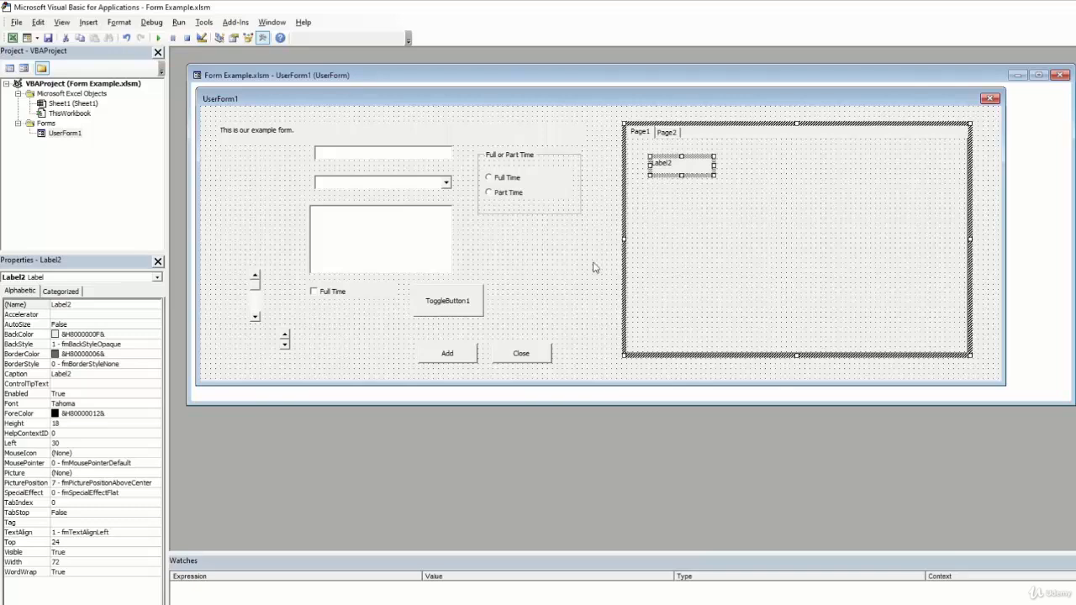
Step: Check both pages of the MultiPage and add a default-size text box to the upper part of Page2
{"action": "left_click", "coordinate": [667, 133]}
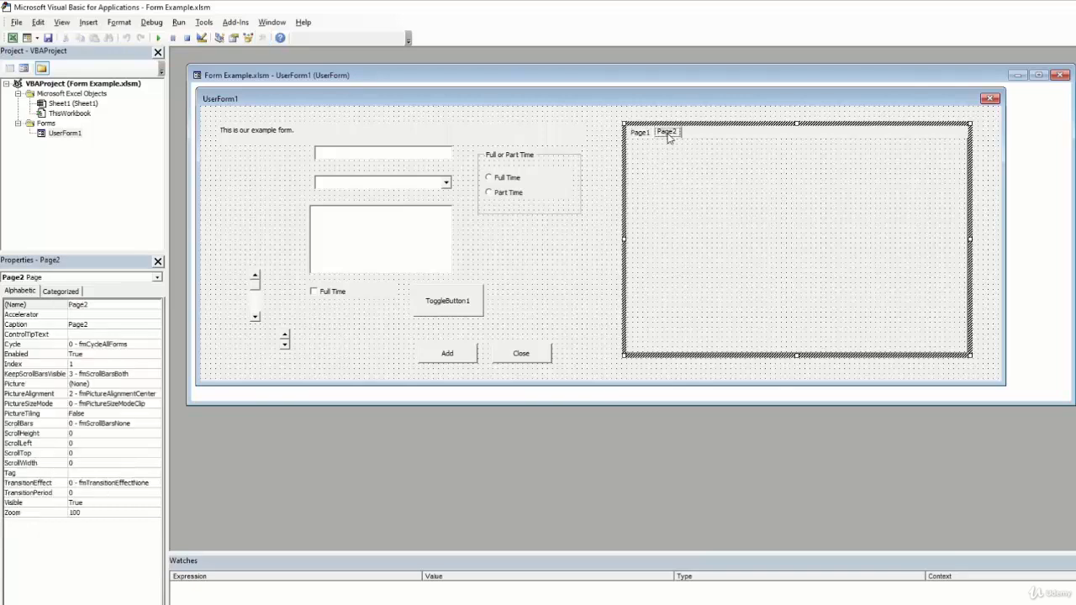
{"action": "left_click", "coordinate": [641, 132]}
{"action": "left_click", "coordinate": [664, 134]}
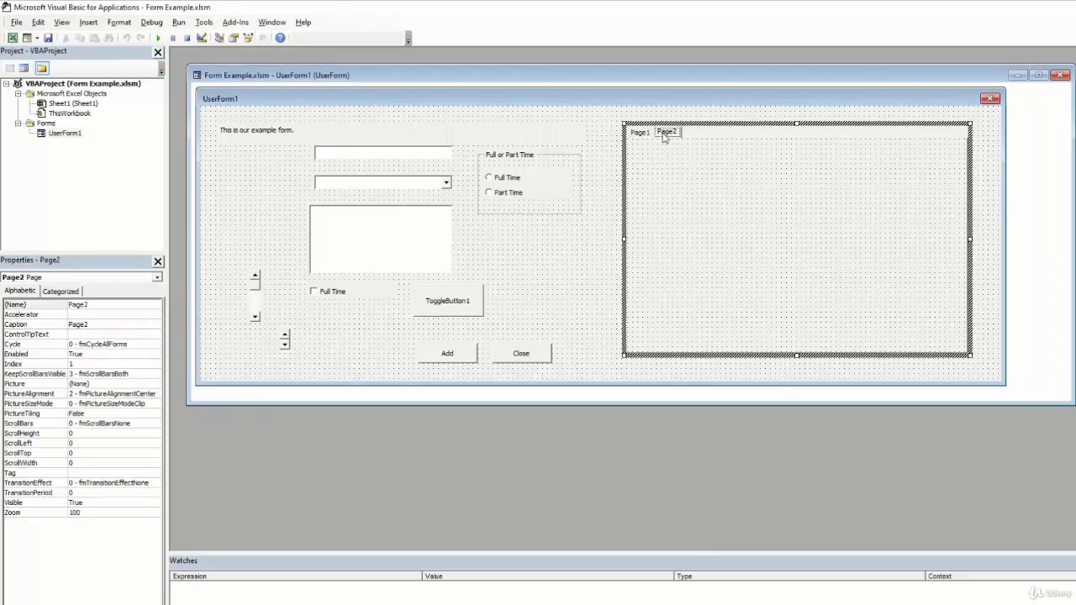
{"action": "left_click", "coordinate": [642, 133]}
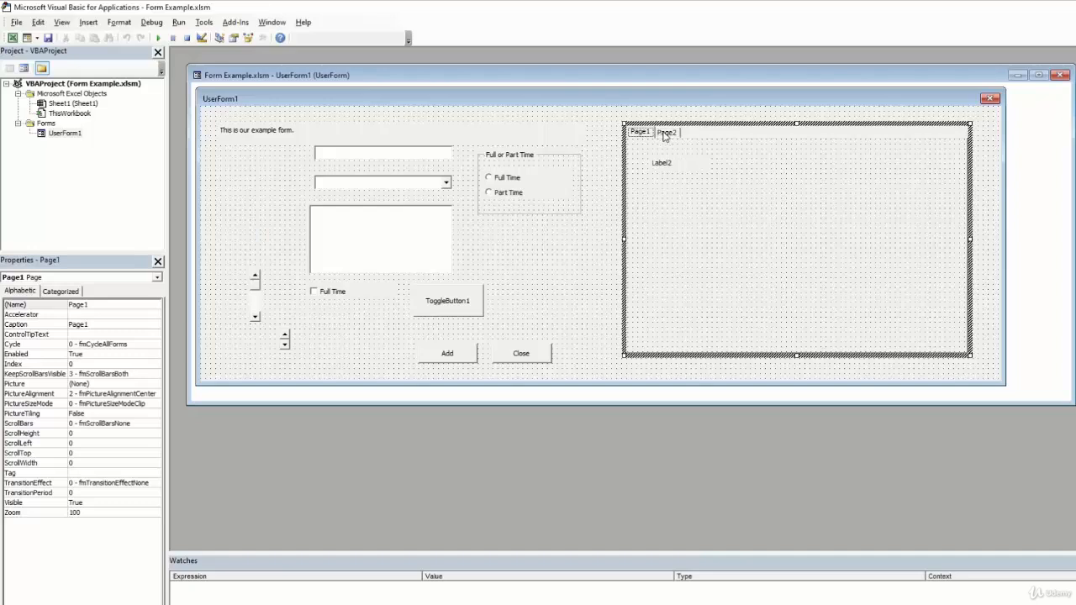
{"action": "left_click", "coordinate": [663, 133]}
{"action": "left_click_drag", "start_coordinate": [381, 409], "coordinate": [759, 433]}
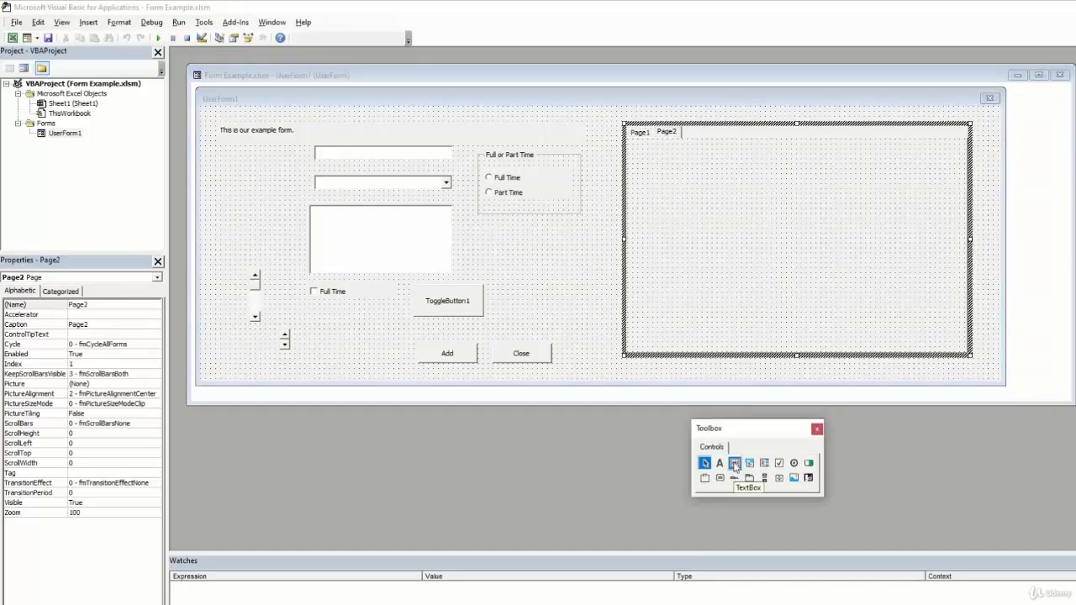
{"action": "left_click", "coordinate": [735, 463]}
{"action": "left_click", "coordinate": [710, 202]}
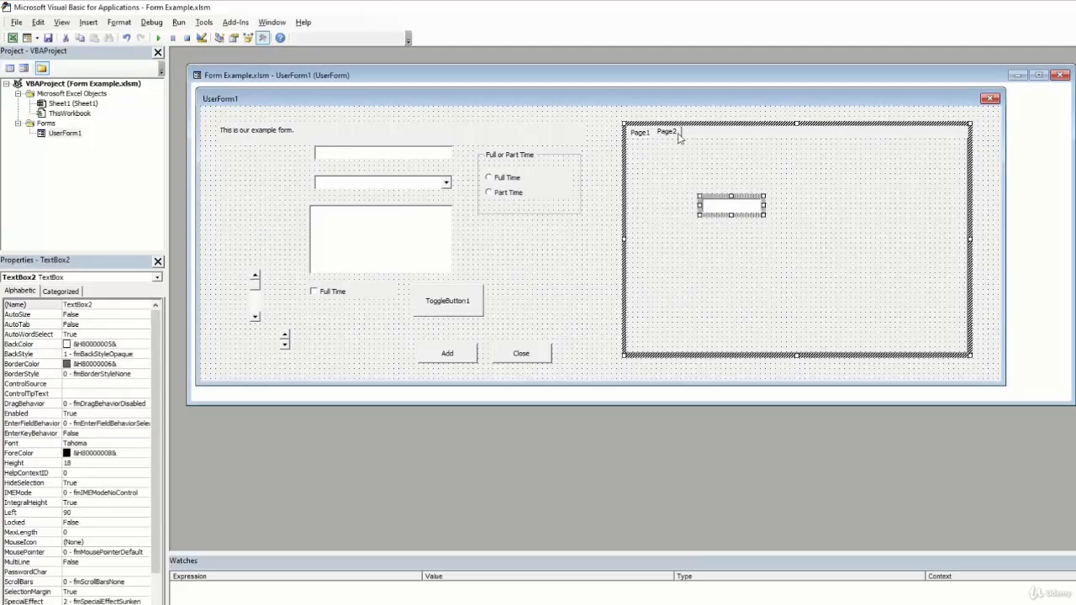
{"action": "left_click", "coordinate": [619, 306]}
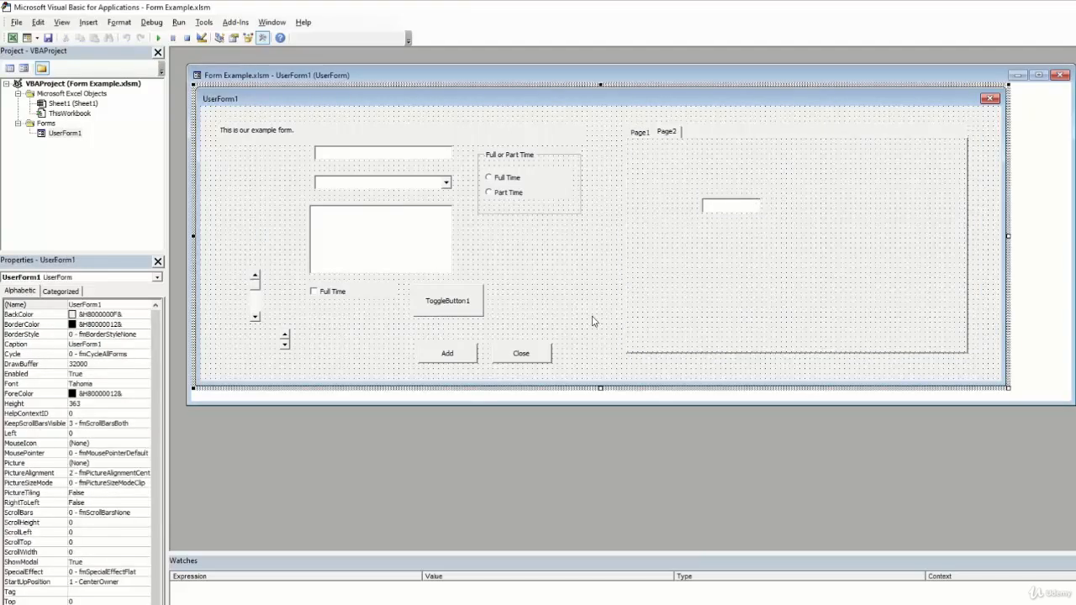
Step: Compare the controls on the MultiPage's Page1 with those on its Page2
{"action": "left_click", "coordinate": [643, 134]}
{"action": "left_click", "coordinate": [667, 137]}
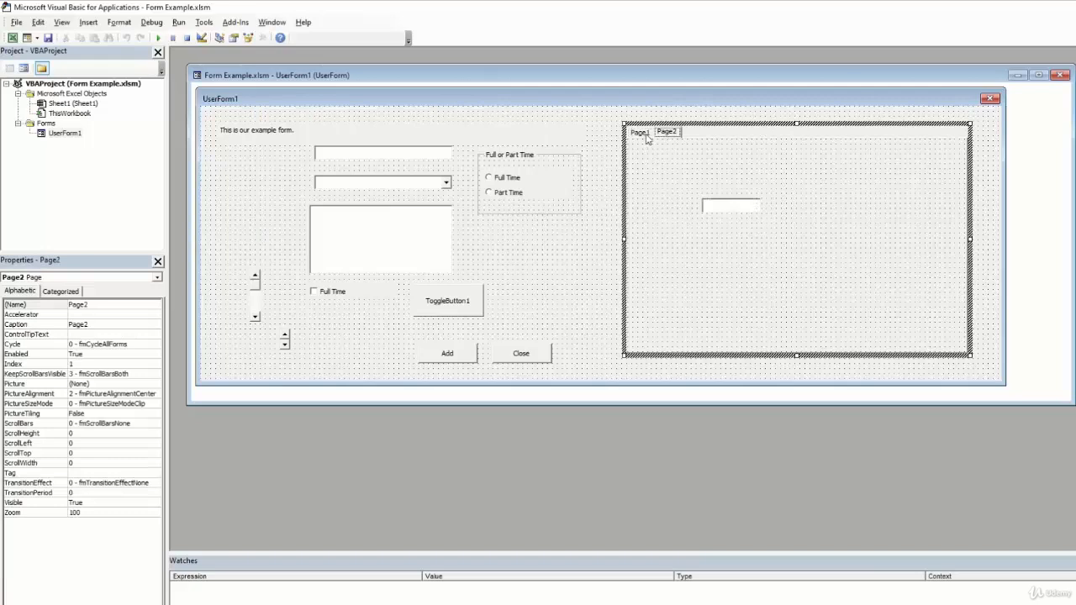
{"action": "left_click", "coordinate": [645, 134]}
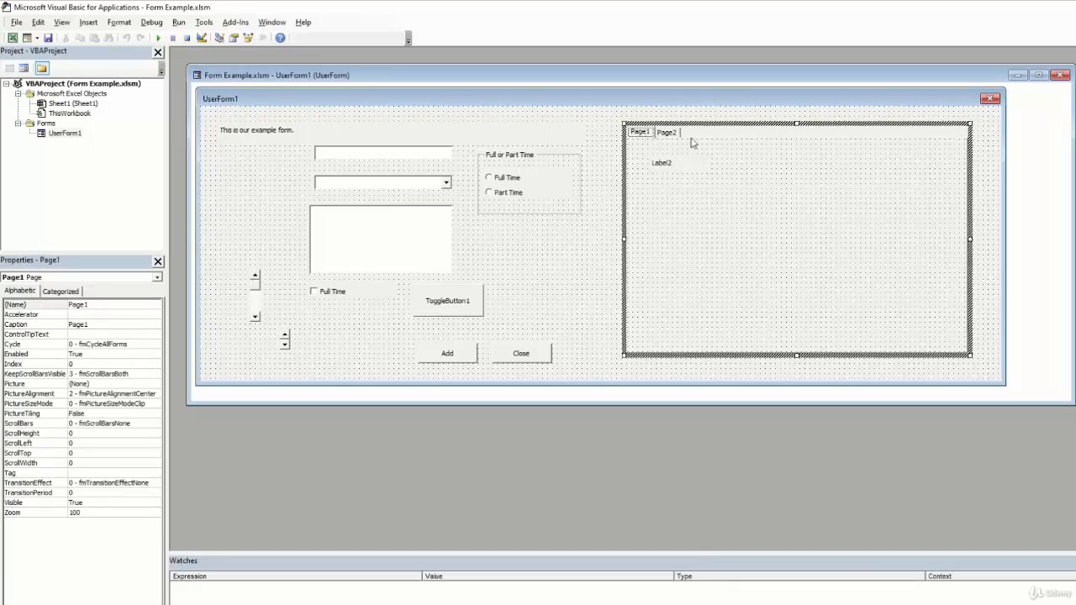
{"action": "left_click", "coordinate": [666, 133]}
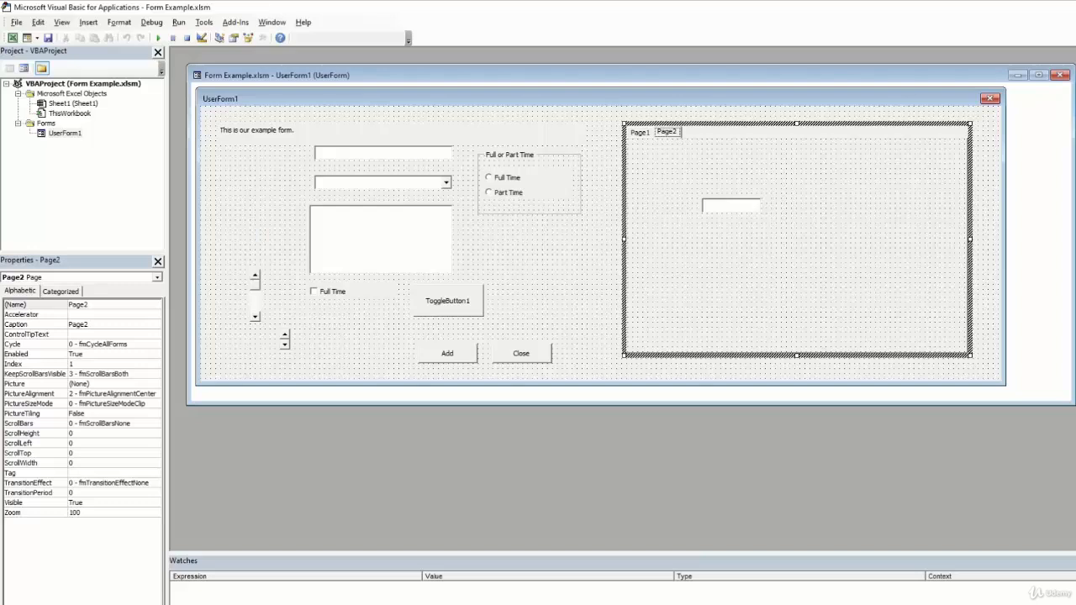
{"action": "left_click", "coordinate": [642, 133]}
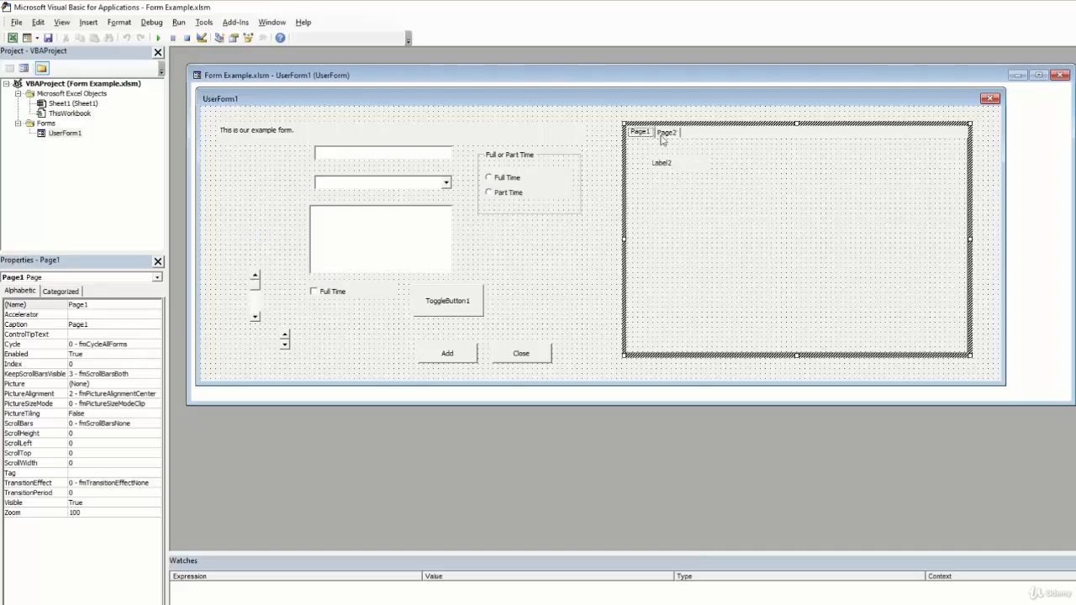
{"action": "left_click", "coordinate": [665, 135]}
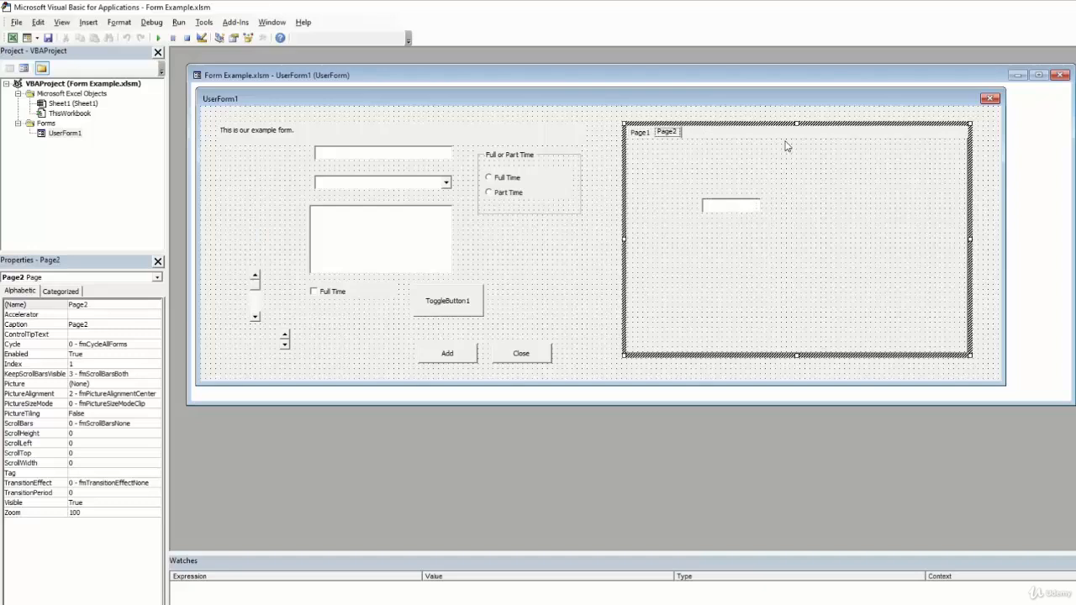
{"action": "left_click", "coordinate": [644, 136]}
{"action": "left_click", "coordinate": [667, 136]}
{"action": "left_click", "coordinate": [642, 135]}
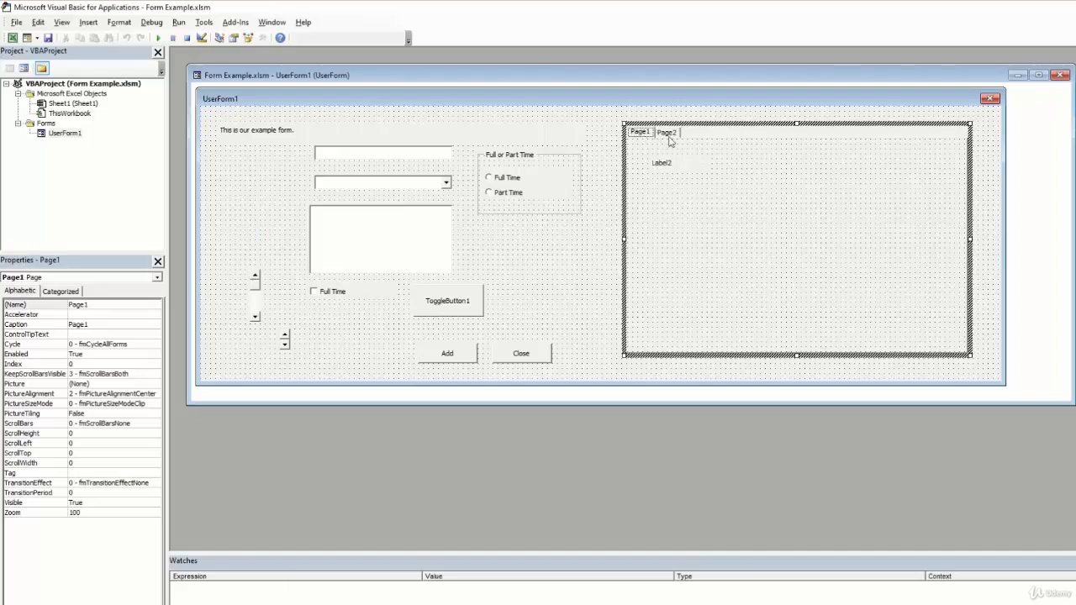
{"action": "left_click", "coordinate": [669, 136]}
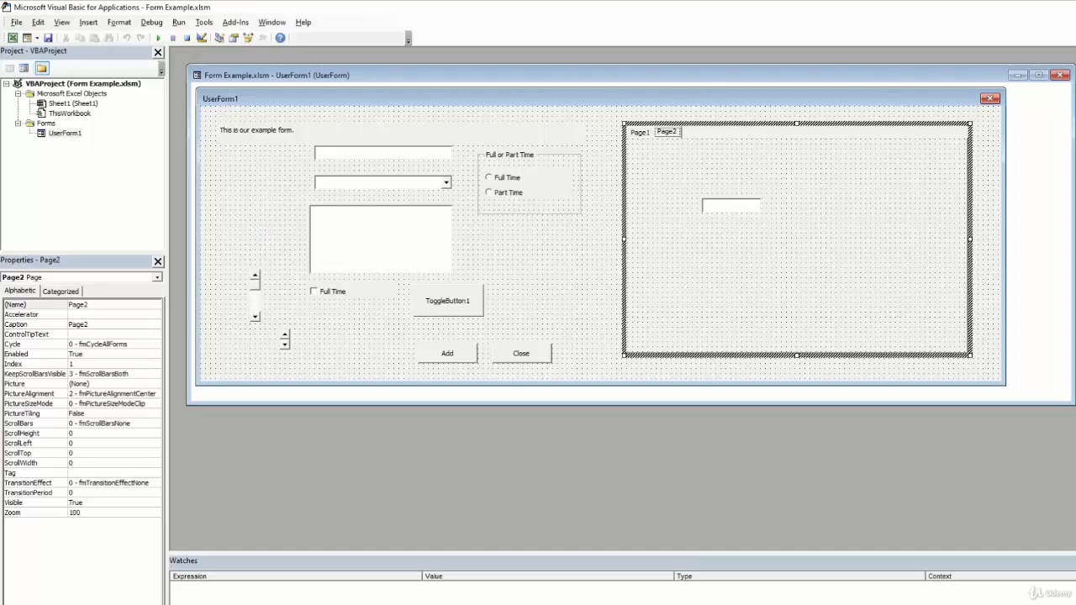
{"action": "left_click", "coordinate": [640, 132]}
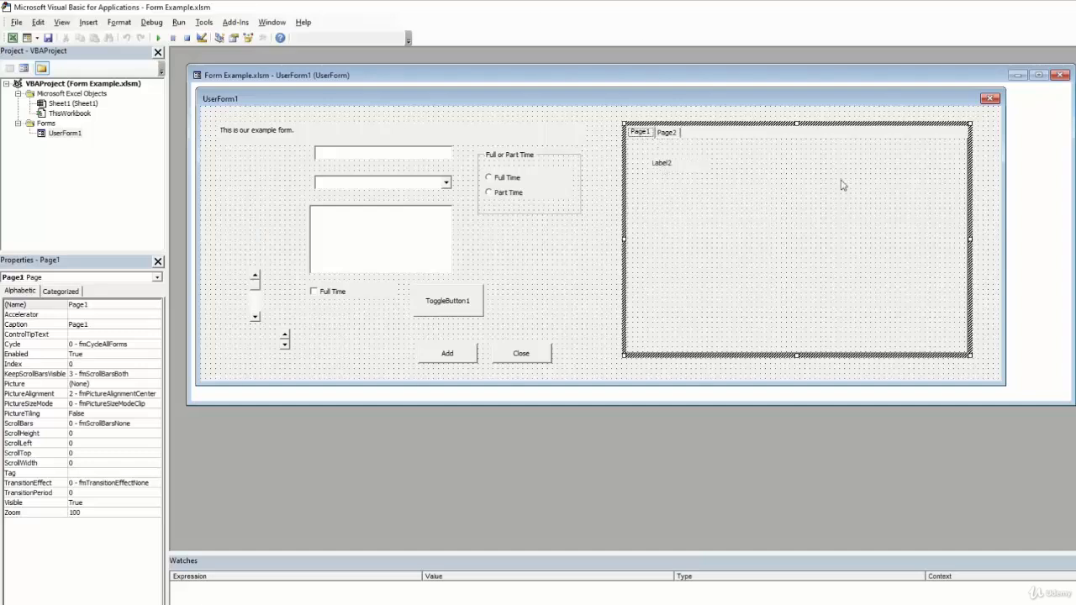
{"action": "left_click", "coordinate": [673, 135]}
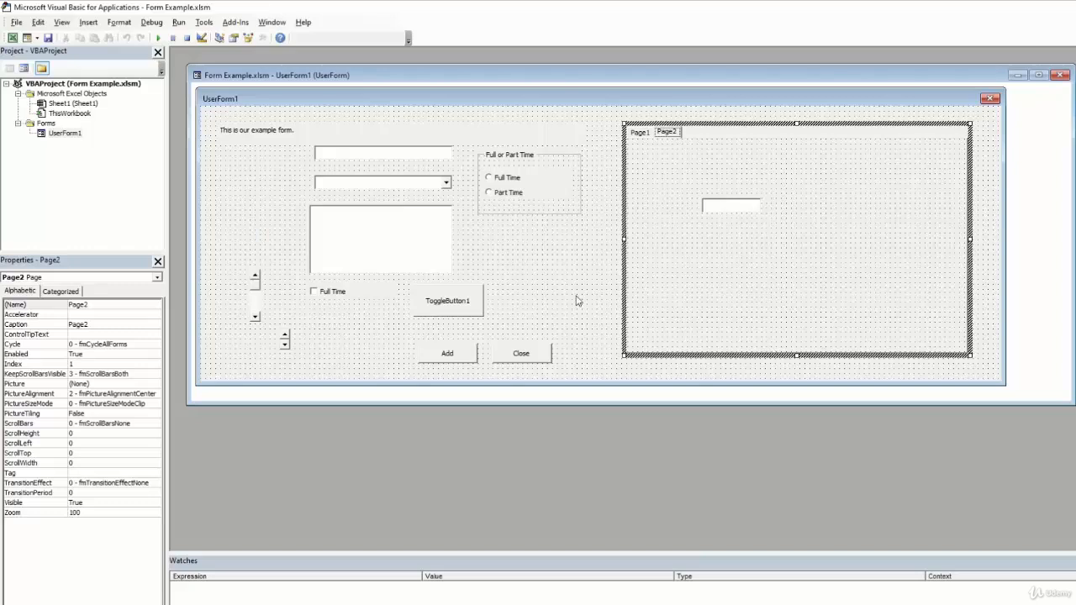
Step: Add a default-size command button below the text box on the MultiPage's Page2 and compare it with Page1
{"action": "left_click", "coordinate": [468, 357]}
{"action": "left_click", "coordinate": [467, 356]}
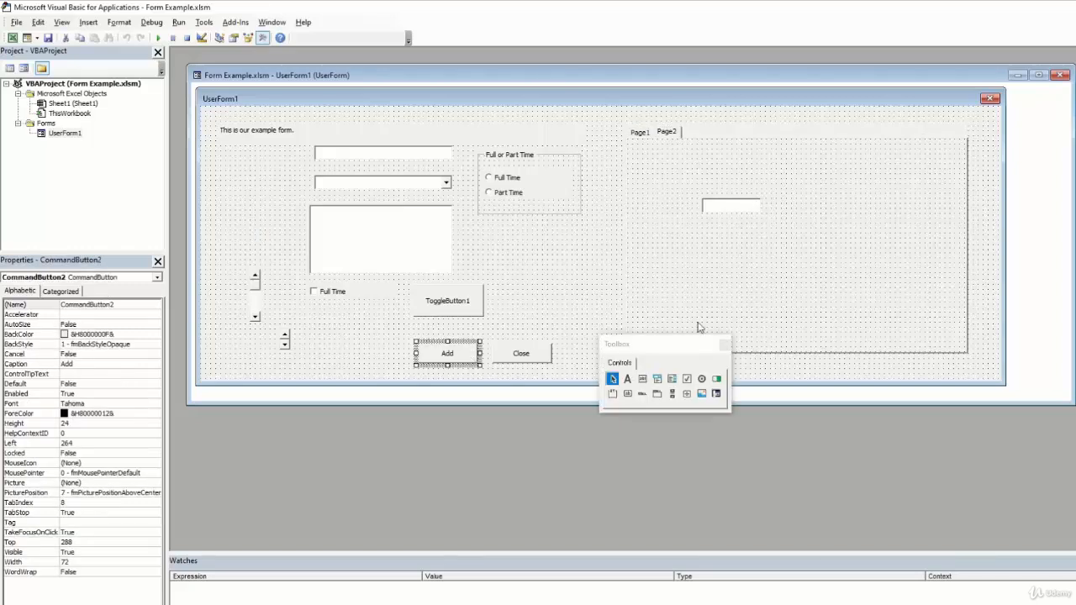
{"action": "left_click", "coordinate": [664, 358]}
{"action": "left_click_drag", "start_coordinate": [663, 358], "coordinate": [693, 417]}
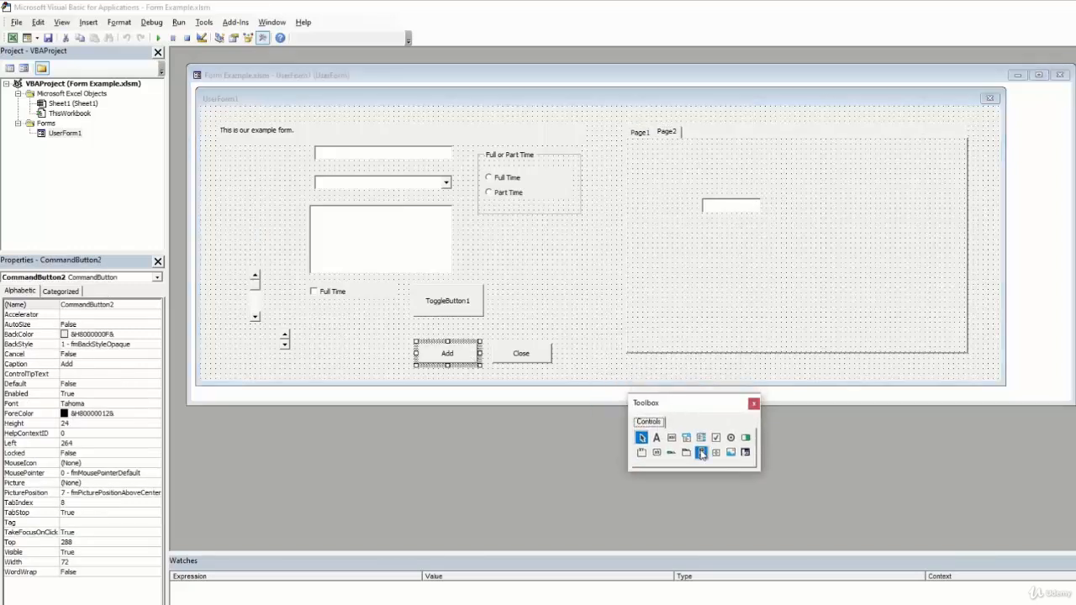
{"action": "left_click", "coordinate": [656, 452]}
{"action": "left_click", "coordinate": [684, 269]}
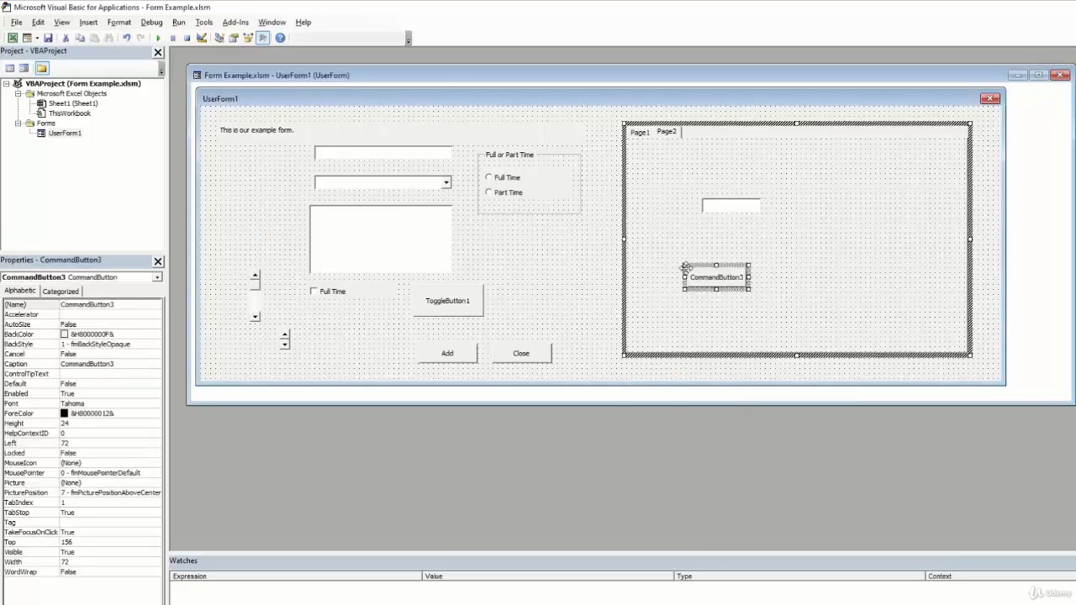
{"action": "left_click", "coordinate": [647, 141]}
{"action": "left_click", "coordinate": [664, 133]}
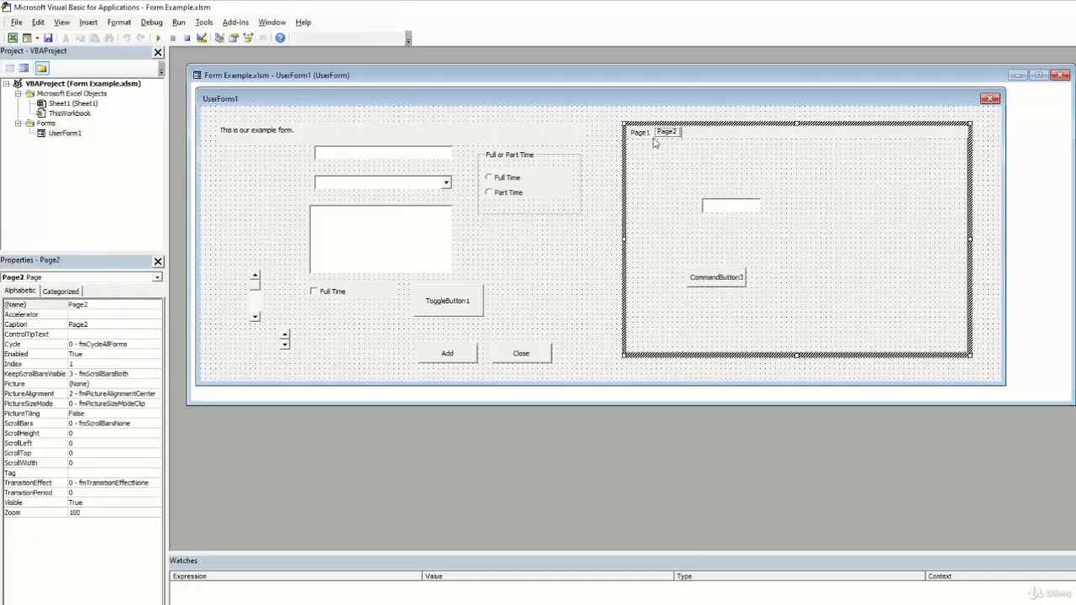
{"action": "left_click", "coordinate": [645, 137]}
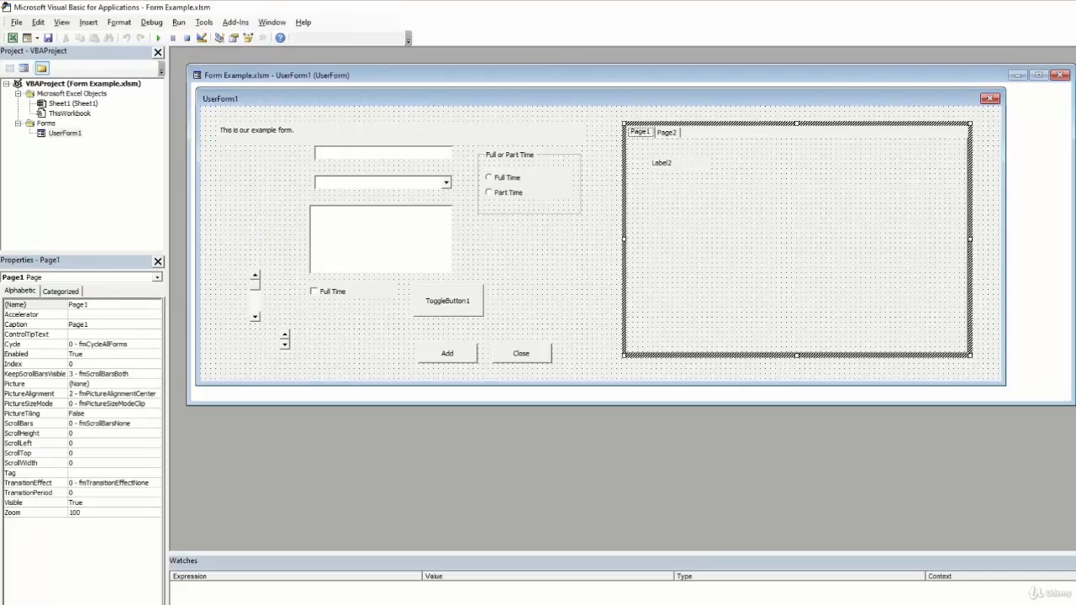
Step: Select the UserForm itself and move the Toolbox into the empty area below the form
{"action": "left_click", "coordinate": [600, 375]}
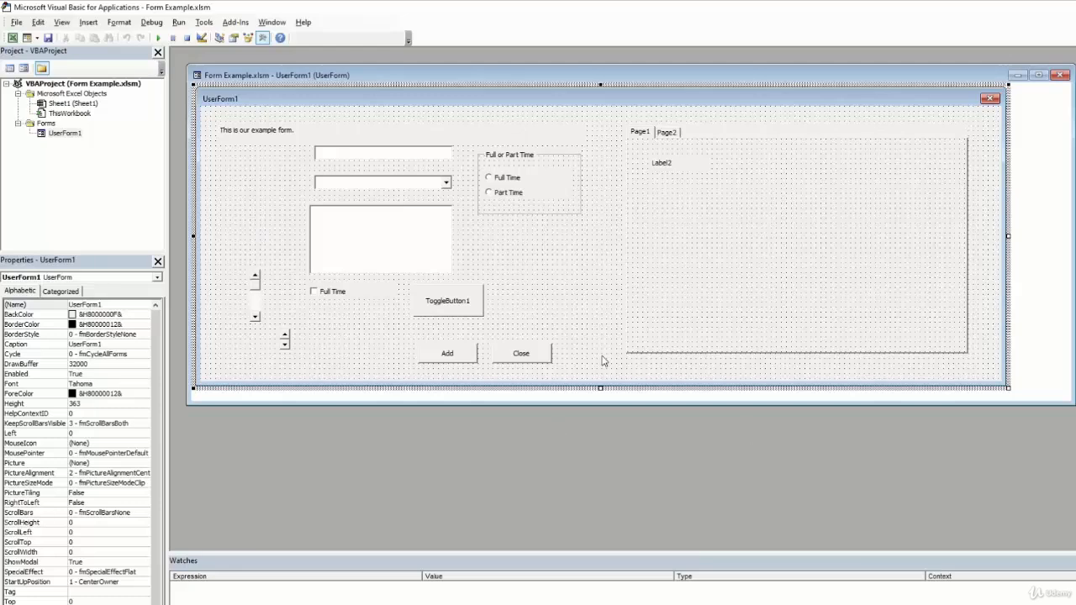
{"action": "left_click_drag", "start_coordinate": [1075, 336], "coordinate": [755, 219]}
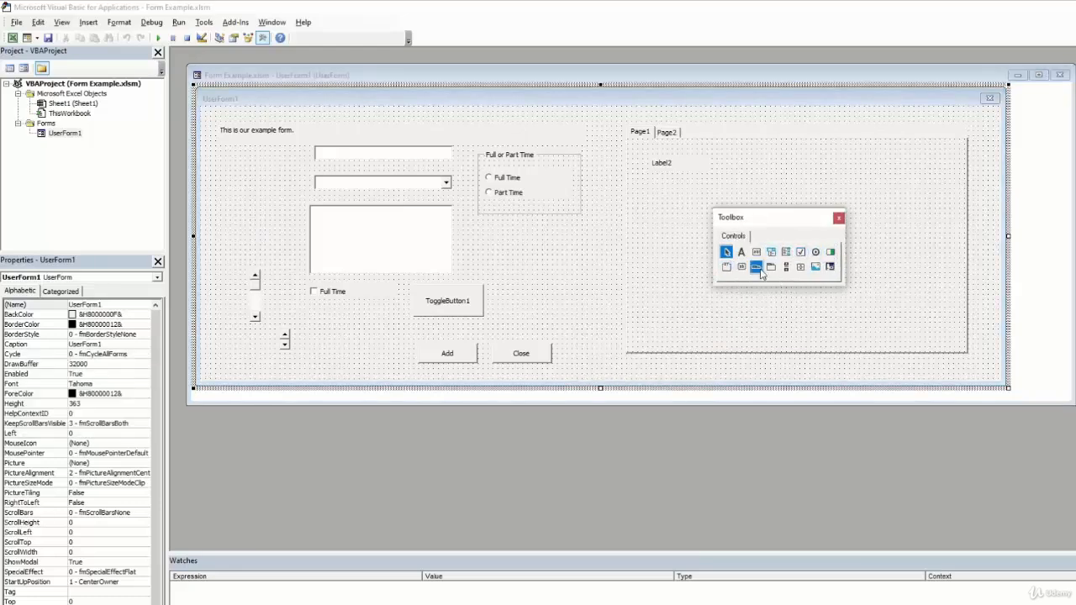
{"action": "left_click_drag", "start_coordinate": [739, 221], "coordinate": [860, 431]}
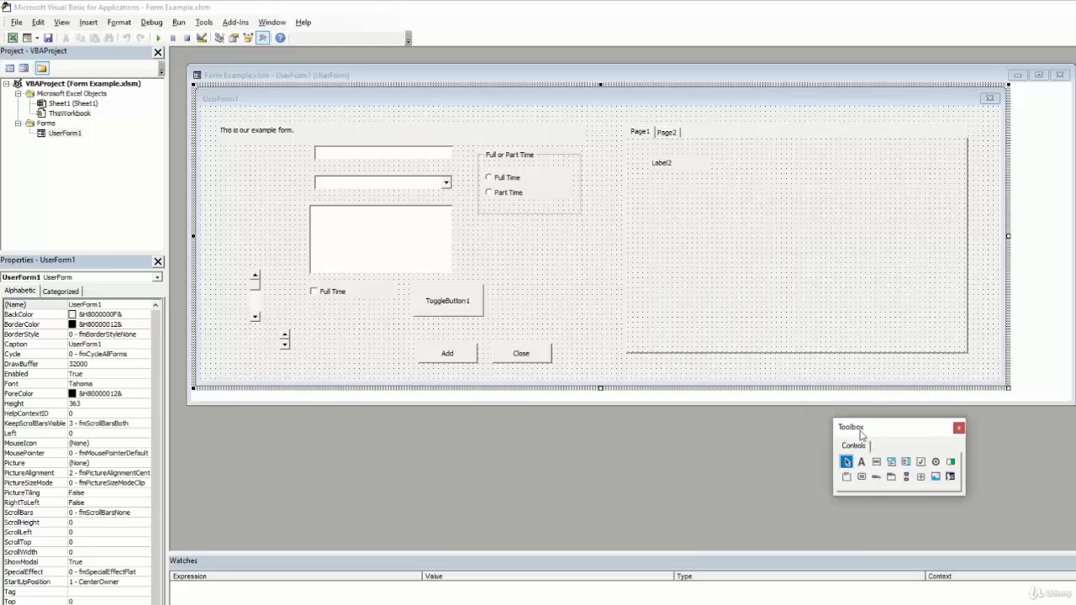